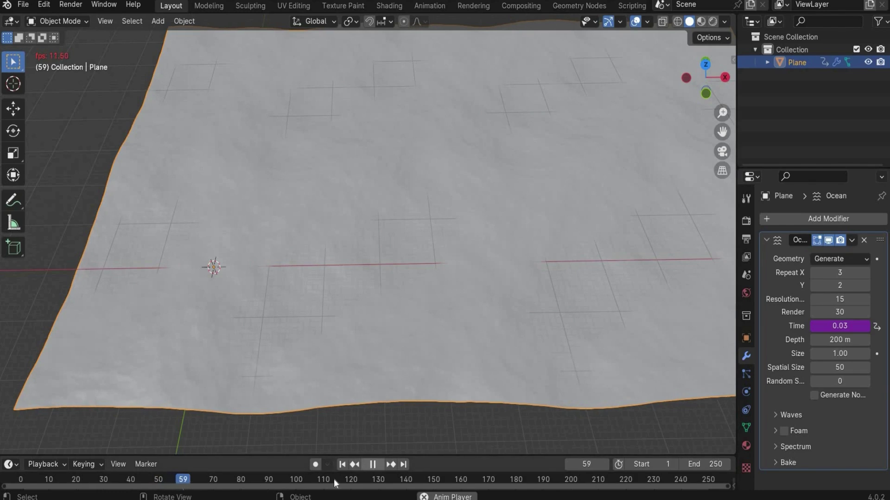
# Step: Rewind the animation to frame 1, then set the Ocean modifier's Depth to 130 m and Random Seed to 30
pyautogui.click(341, 466)
pyautogui.scroll(-2, 254, 136)
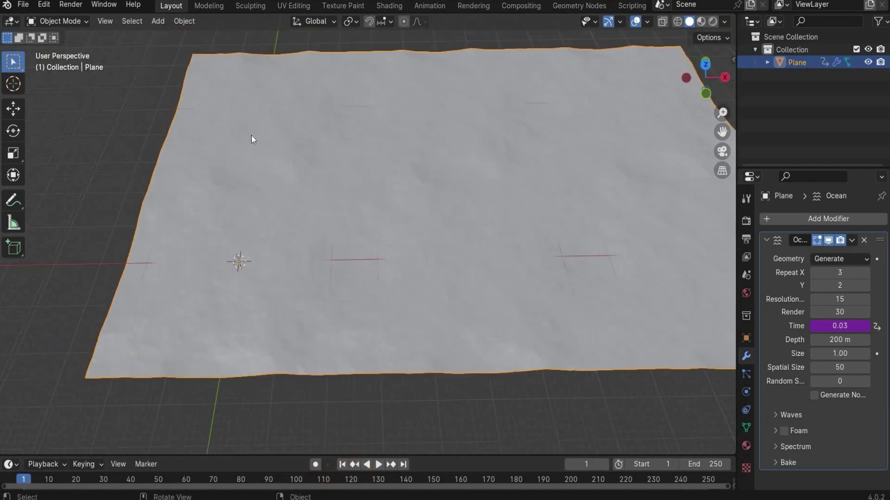
pyautogui.click(829, 340)
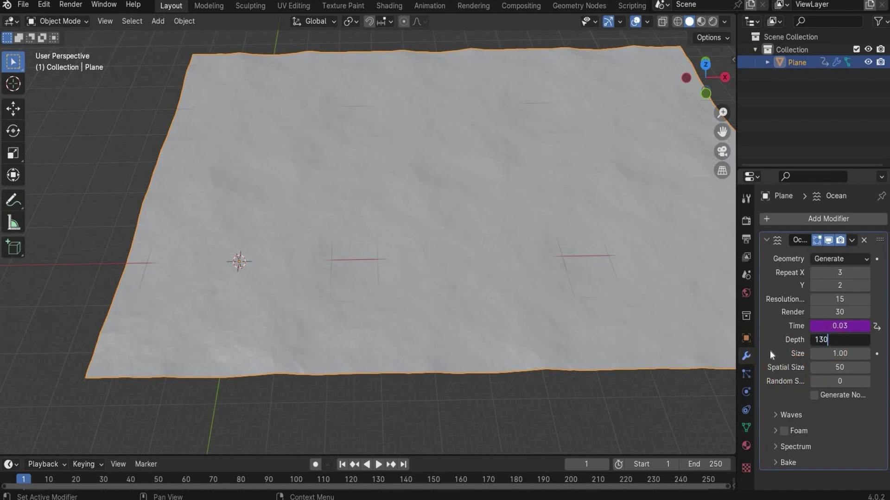
pyautogui.press('Tab')
pyautogui.press('Tab')
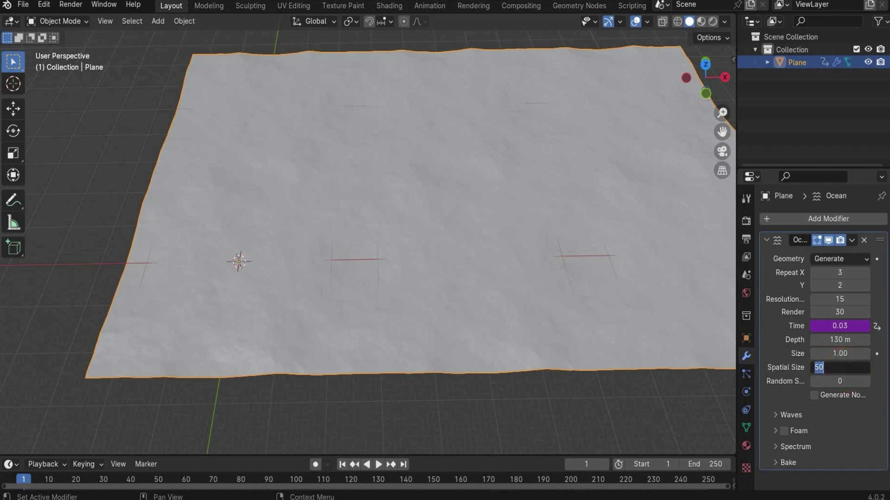
pyautogui.press('Tab')
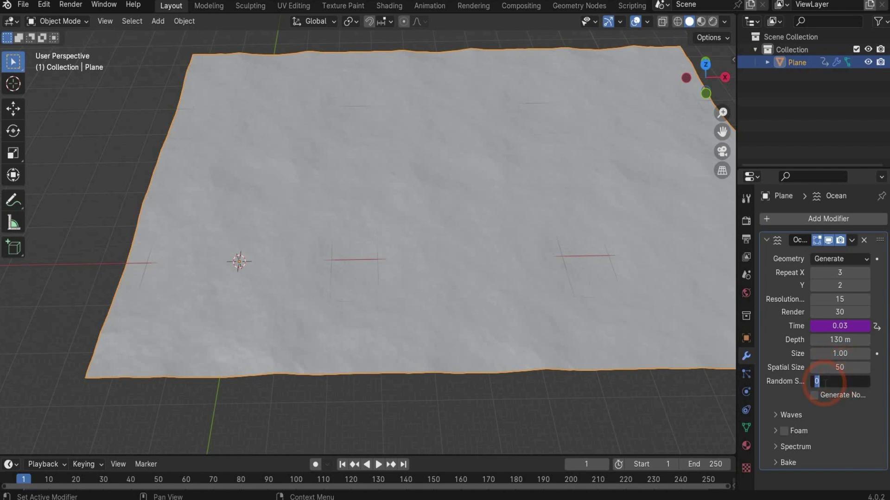
pyautogui.write('30')
pyautogui.press('Return')
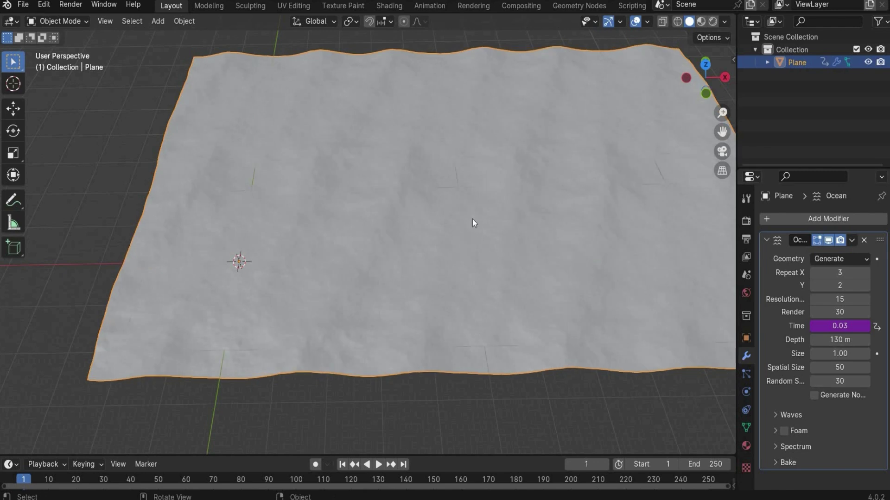
# Step: In the Ocean modifier's wave settings, set Scale to 2 and Smallest Wave to 0 m
pyautogui.click(775, 416)
pyautogui.scroll(-1, 781, 417)
pyautogui.scroll(-1, 806, 408)
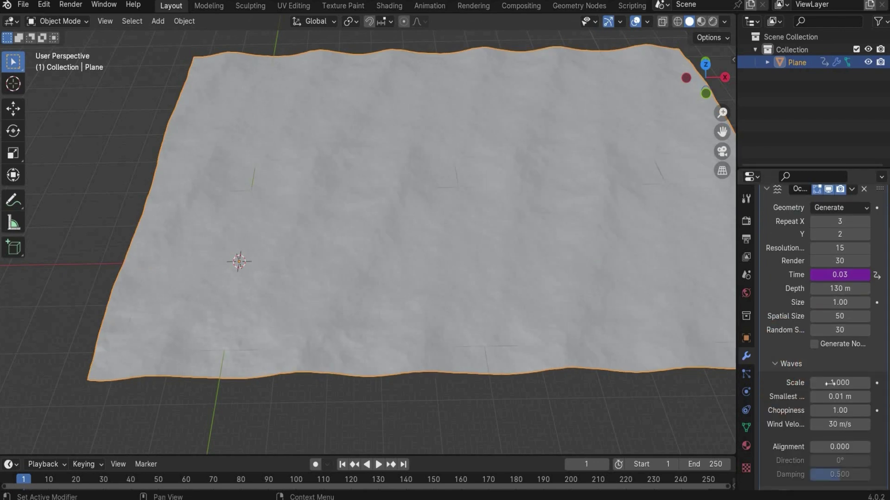
pyautogui.click(830, 383)
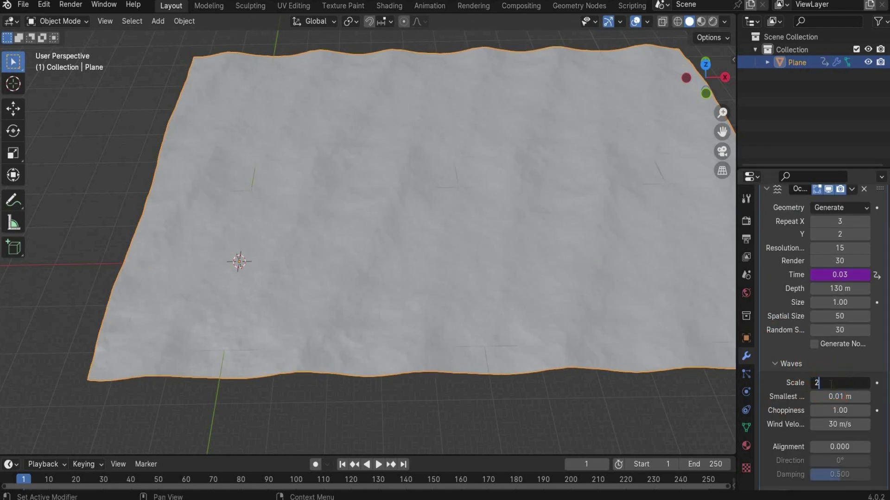
pyautogui.press('Return')
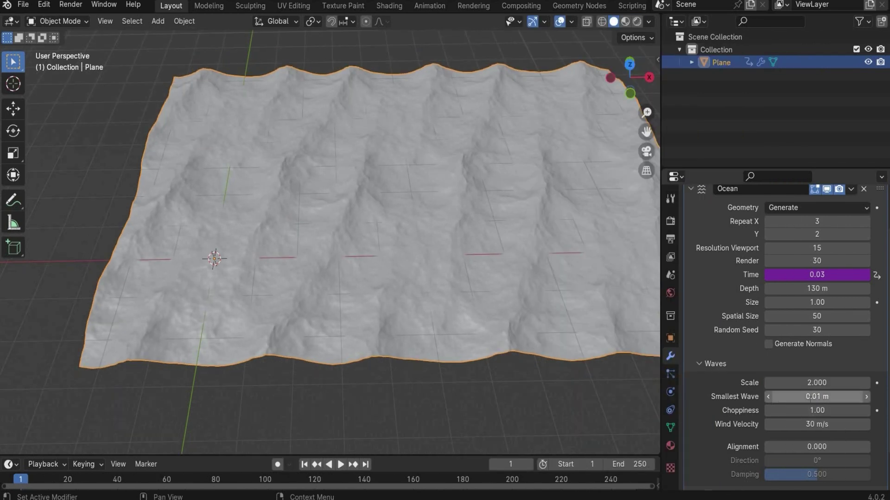
pyautogui.click(810, 398)
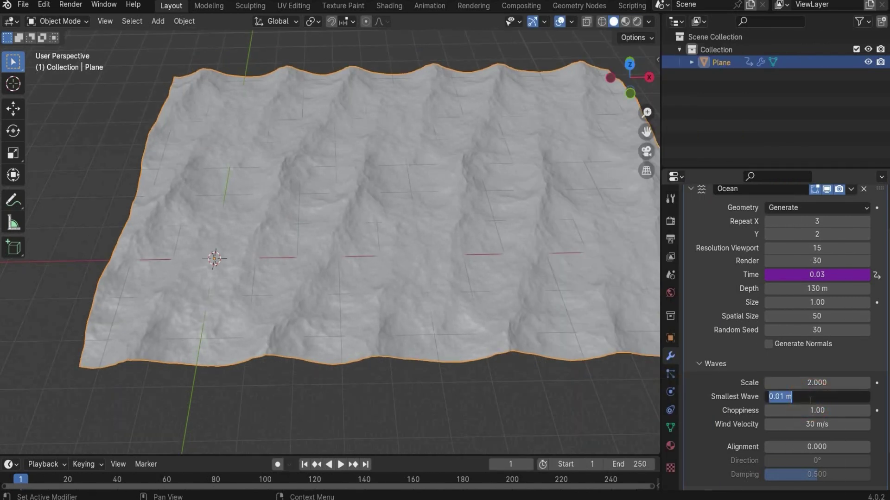
pyautogui.press('Return')
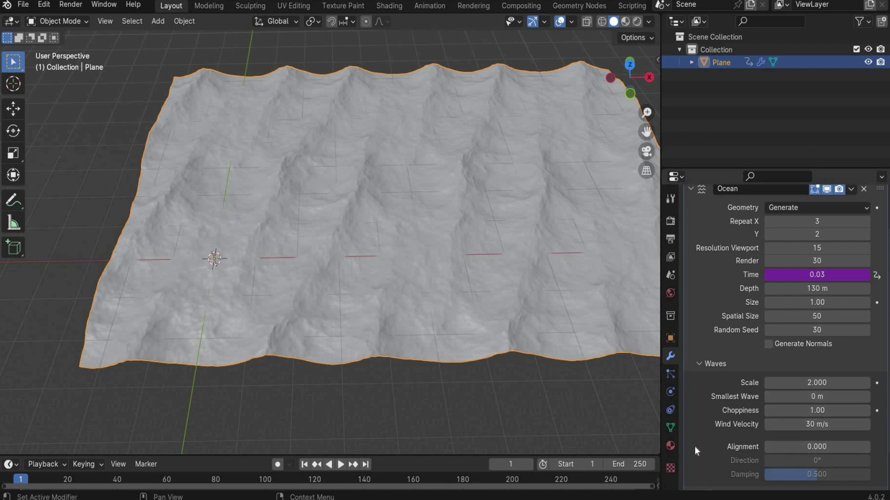
# Step: Play the ocean animation to examine the wave motion up close, and return the timeline to frame 0
pyautogui.scroll(-3, 694, 446)
pyautogui.moveTo(417, 271)
pyautogui.mouseDown(button='middle')
pyautogui.moveTo(432, 288)
pyautogui.moveTo(423, 259)
pyautogui.mouseUp(button='middle')
pyautogui.scroll(3, 334, 343)
pyautogui.press('space')
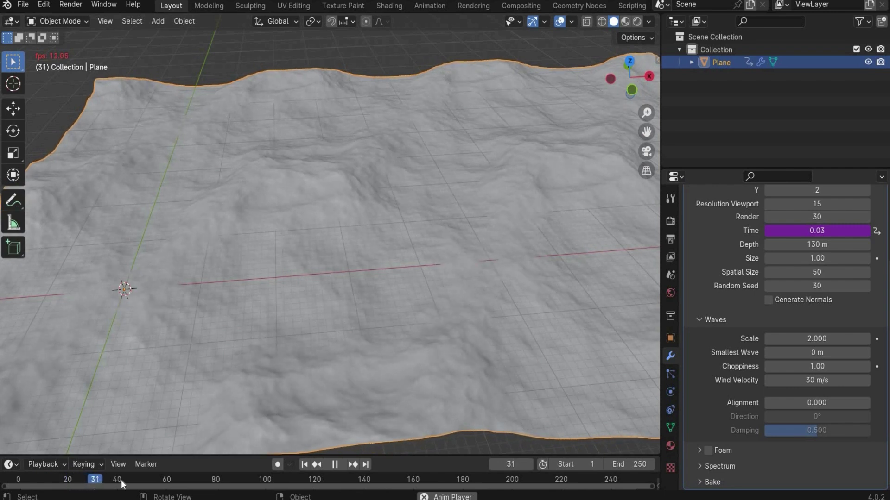
pyautogui.press('space')
pyautogui.moveTo(115, 481); pyautogui.dragTo(18, 480)
pyautogui.scroll(-2, 494, 225)
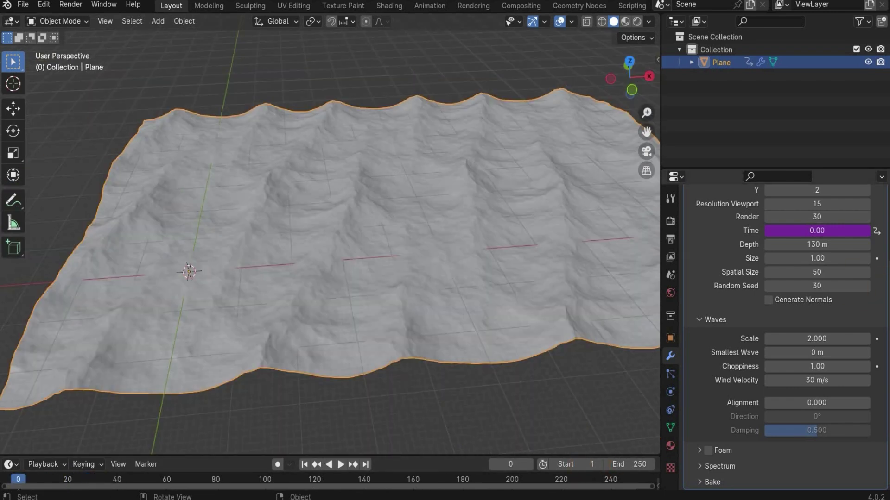
# Step: Add a plane mesh and scale it to about 52.4 in X and 53.6 in Y
pyautogui.click(139, 21)
pyautogui.click(155, 21)
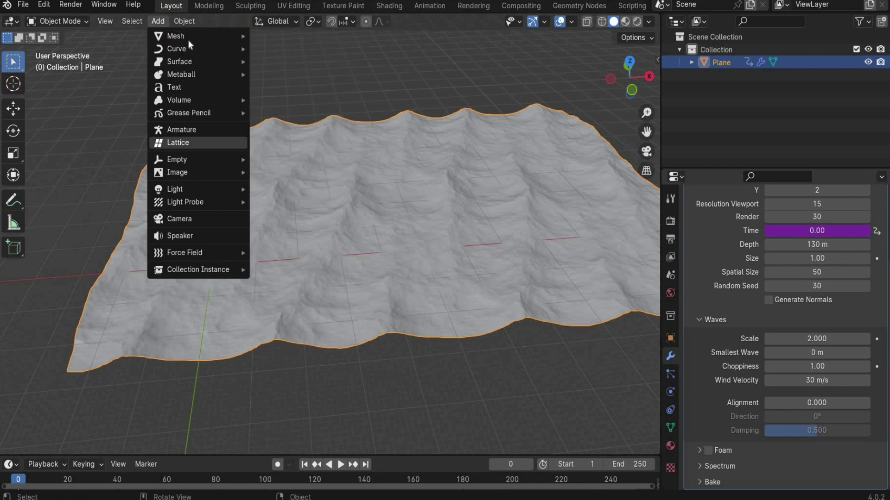
pyautogui.click(268, 36)
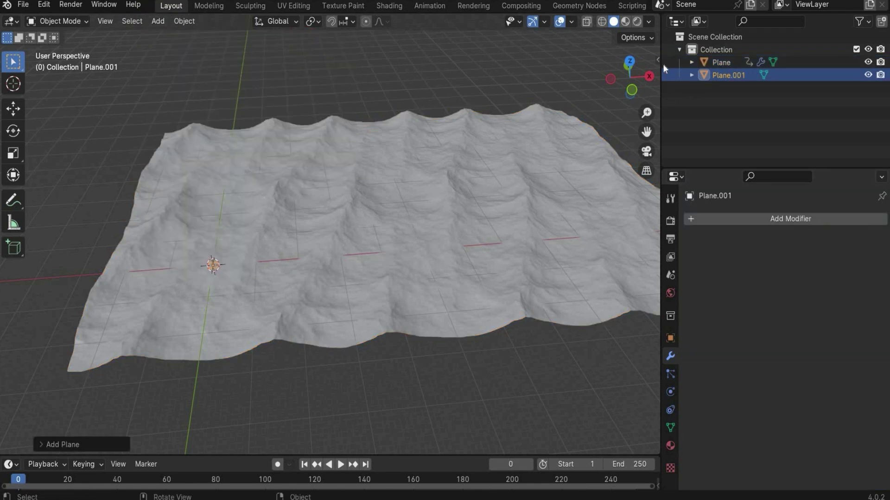
pyautogui.press('n')
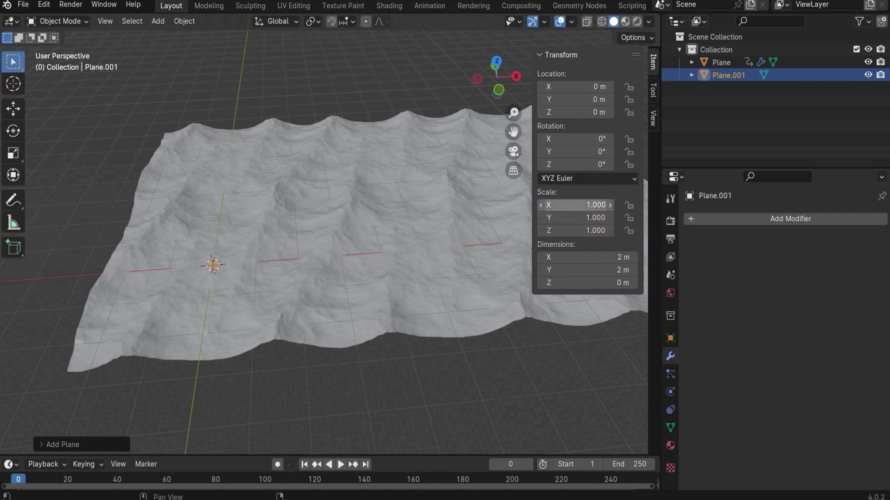
pyautogui.moveTo(598, 206); pyautogui.dragTo(207, 176)
pyautogui.scroll(-4, 207, 177)
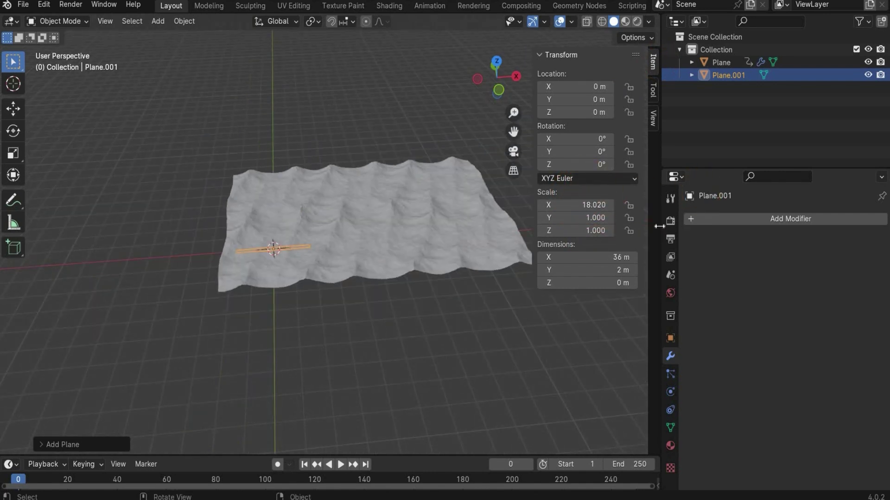
pyautogui.moveTo(598, 206)
pyautogui.mouseDown()
pyautogui.moveTo(582, 218)
pyautogui.moveTo(605, 218)
pyautogui.mouseUp()
# Step: Rotate the new plane 90° about Y and 90° about X so that it stands upright
pyautogui.click(580, 149)
pyautogui.press('Return')
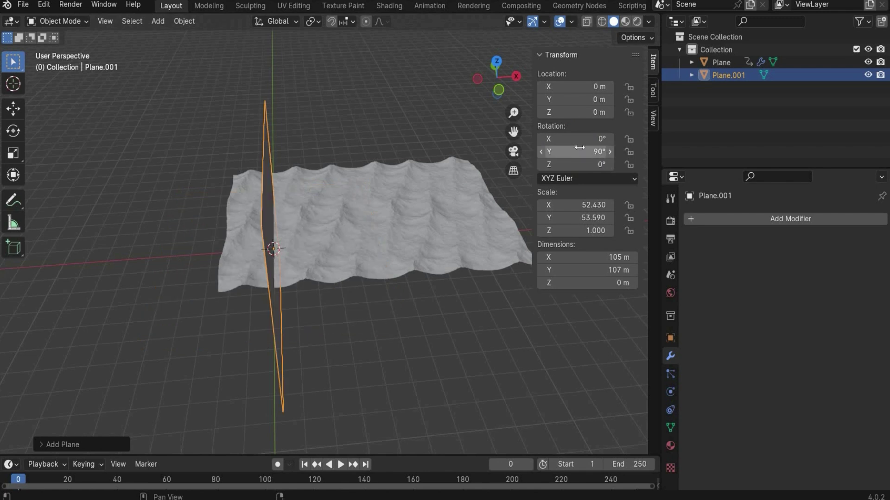
pyautogui.click(579, 139)
pyautogui.write('90')
pyautogui.press('Return')
# Step: Move the upright plane behind the ocean to about X 56.1 m, Y 84.6 m and widen it to a Y scale of about 76.2
pyautogui.moveTo(505, 82); pyautogui.dragTo(556, 77)
pyautogui.click(18, 111)
pyautogui.moveTo(275, 262); pyautogui.dragTo(149, 191)
pyautogui.moveTo(210, 208); pyautogui.dragTo(282, 163)
pyautogui.moveTo(424, 123); pyautogui.dragTo(361, 134, button='middle')
pyautogui.click(13, 155)
pyautogui.moveTo(429, 149)
pyautogui.mouseDown()
pyautogui.moveTo(449, 149)
pyautogui.moveTo(419, 149)
pyautogui.mouseUp()
pyautogui.click(13, 109)
pyautogui.scroll(1, 497, 91)
pyautogui.moveTo(257, 185); pyautogui.dragTo(257, 125, button='middle')
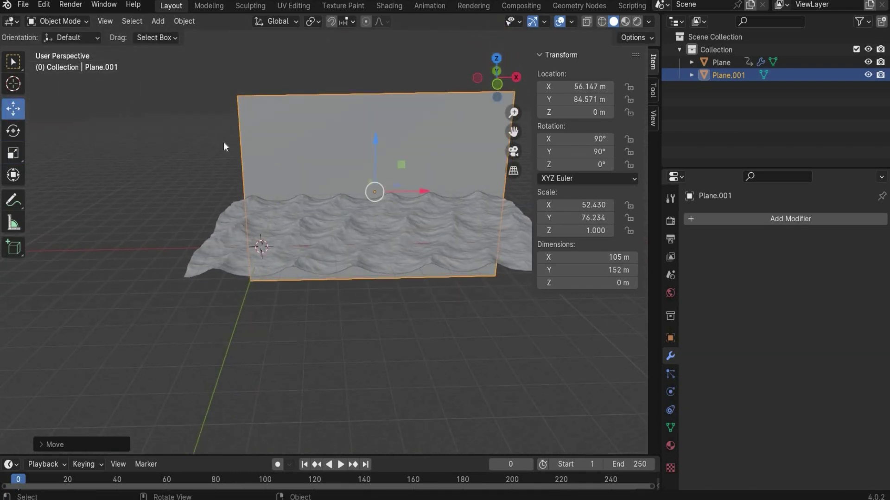
# Step: Add a UV sphere and move it above the ocean to about X 37 m, Z 28.4 m
pyautogui.click(139, 21)
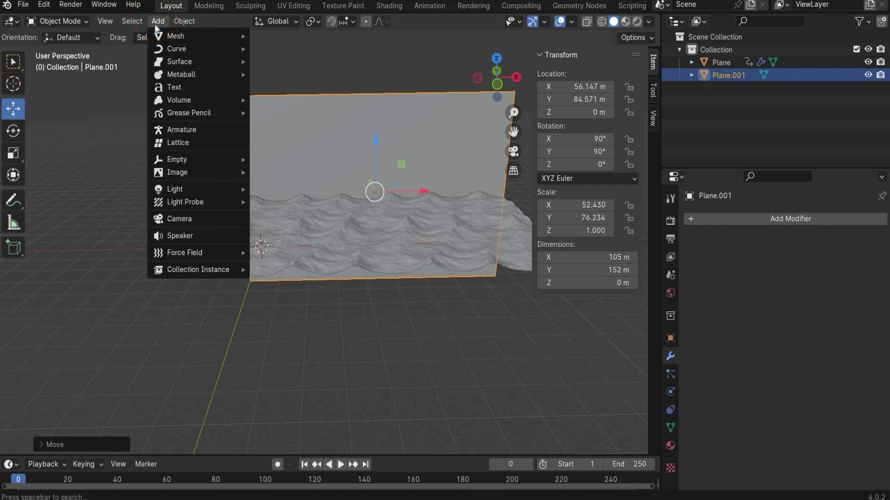
pyautogui.click(158, 21)
pyautogui.click(157, 21)
pyautogui.moveTo(185, 37)
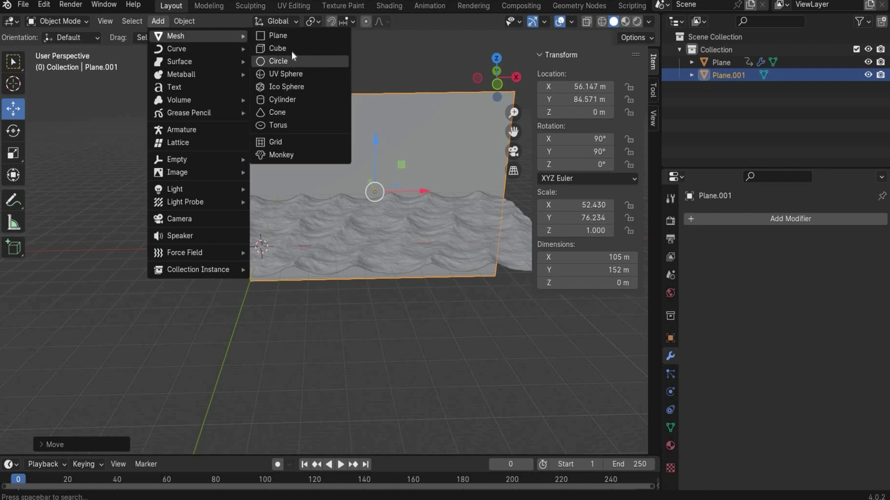
pyautogui.click(301, 75)
pyautogui.press('g')
pyautogui.press('x')
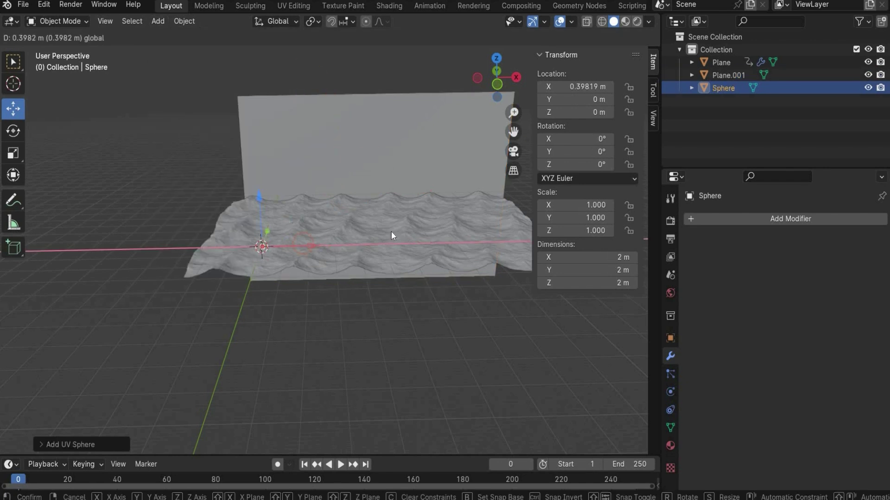
pyautogui.click(356, 201)
pyautogui.moveTo(352, 197); pyautogui.dragTo(284, 103)
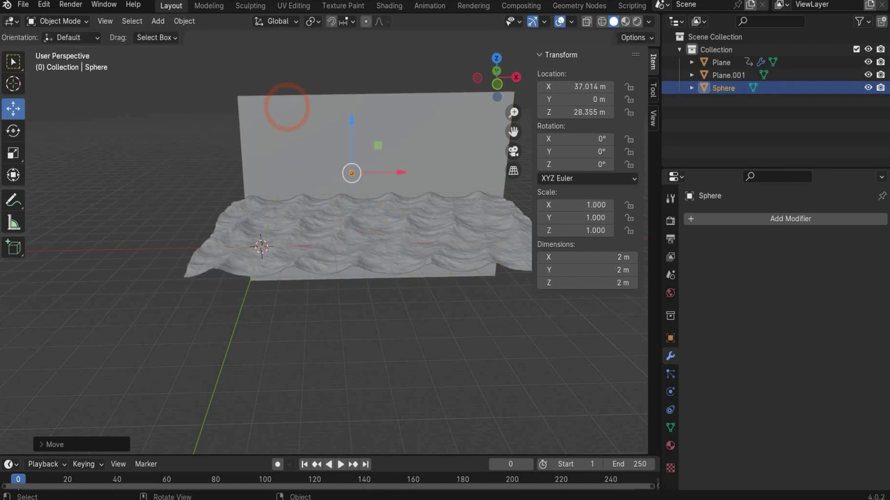
# Step: Set the sphere's scale to 15 in X, Y and Z
pyautogui.click(596, 204)
pyautogui.write('15')
pyautogui.press('Return')
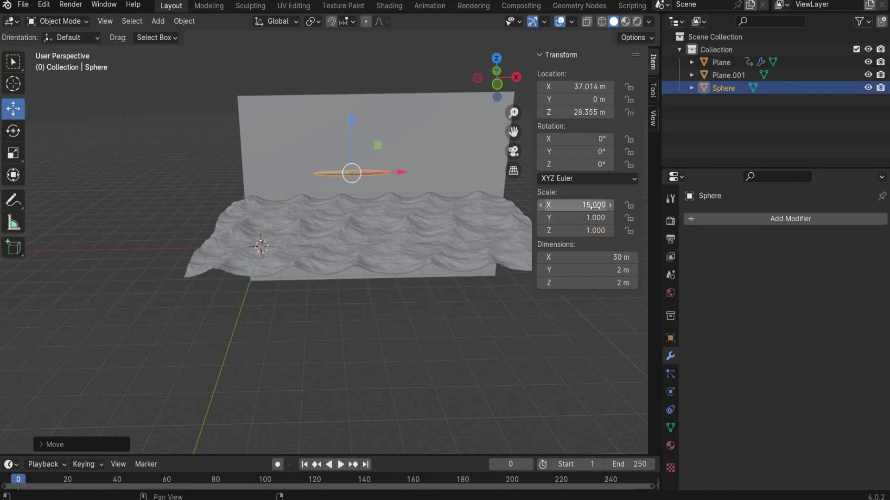
pyautogui.click(596, 217)
pyautogui.write('15')
pyautogui.press('Return')
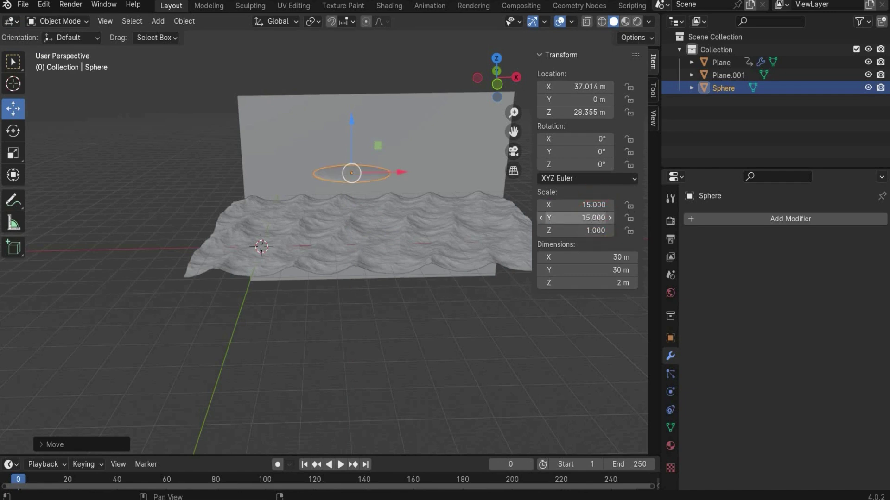
pyautogui.click(596, 230)
pyautogui.write('15')
pyautogui.press('Return')
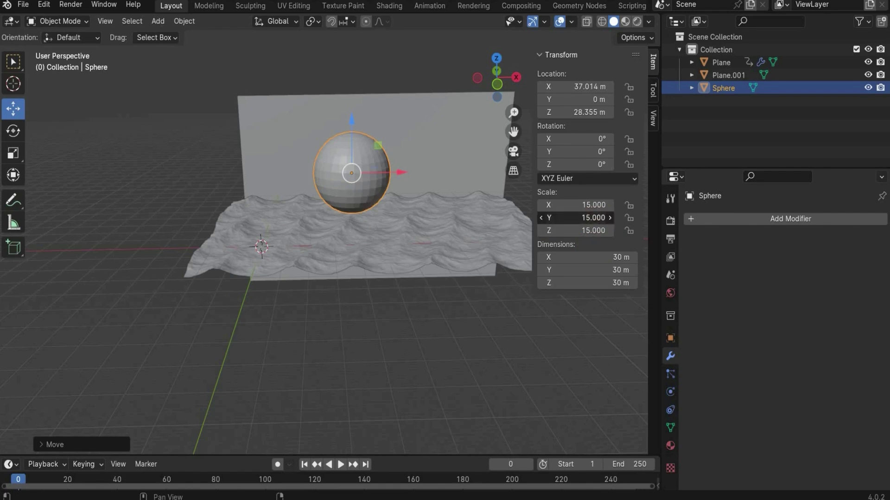
# Step: Flatten the sphere by setting its Y scale to 3
pyautogui.moveTo(596, 217); pyautogui.dragTo(561, 217)
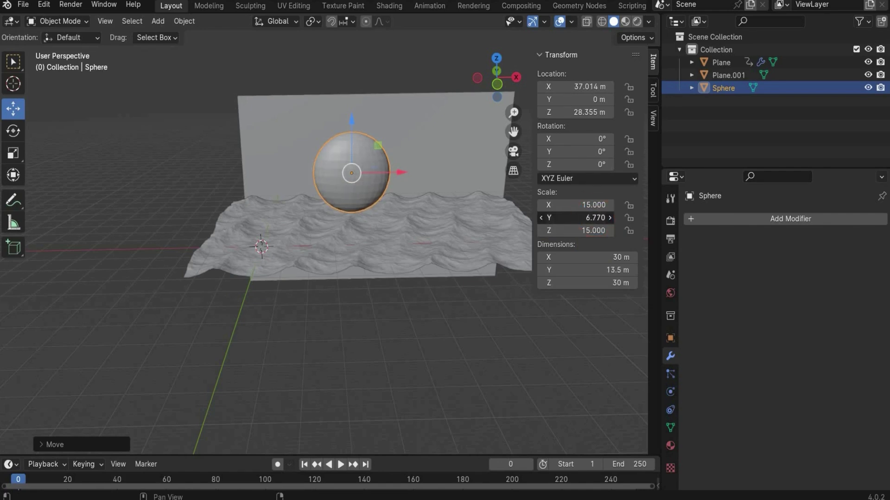
pyautogui.click(595, 218)
pyautogui.write('3')
pyautogui.press('Return')
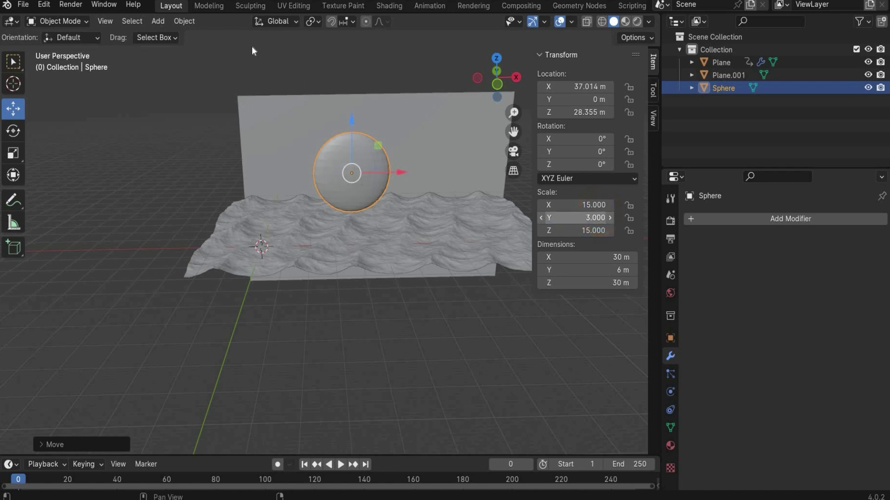
# Step: Move the flattened sphere back to the backdrop plane and lower it partly behind the waves, at about Y 78.6 m, Z 4.1 m
pyautogui.moveTo(418, 158); pyautogui.dragTo(315, 157, button='middle')
pyautogui.moveTo(315, 158); pyautogui.dragTo(121, 155)
pyautogui.scroll(3, 122, 154)
pyautogui.scroll(-2, 271, 107)
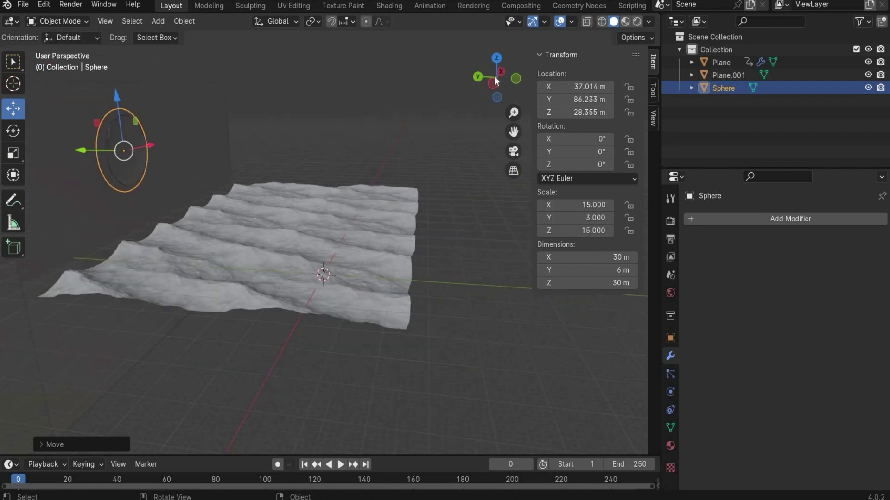
pyautogui.moveTo(485, 76); pyautogui.dragTo(505, 80)
pyautogui.moveTo(29, 164); pyautogui.dragTo(173, 171)
# Step: Apply Shade Smooth to the sphere and inspect its surface
pyautogui.rightClick(191, 180)
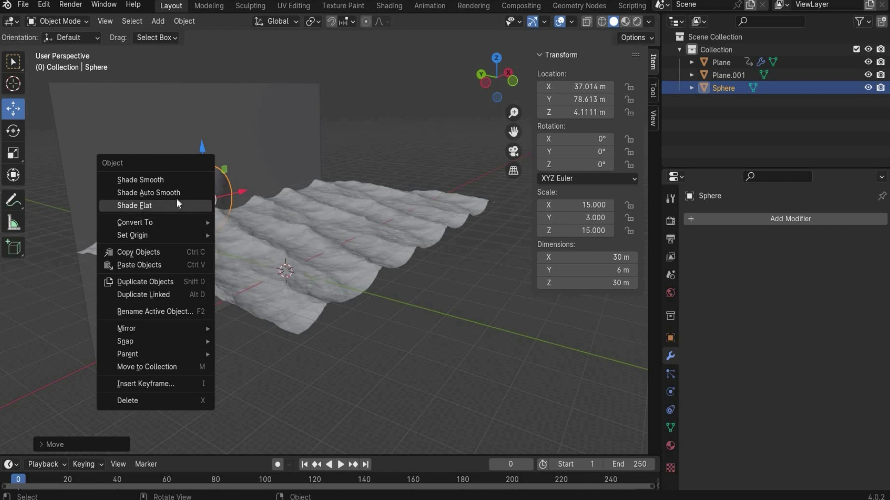
pyautogui.click(176, 181)
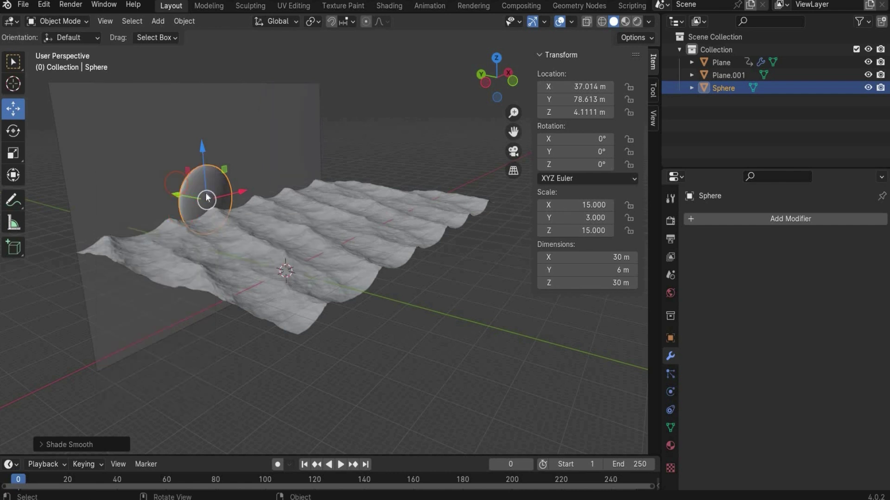
pyautogui.scroll(3, 211, 196)
pyautogui.scroll(-2, 211, 195)
# Step: View the scene from the front, play the animation briefly to check the waves against the sphere, and rewind to the start
pyautogui.moveTo(500, 78); pyautogui.dragTo(429, 120)
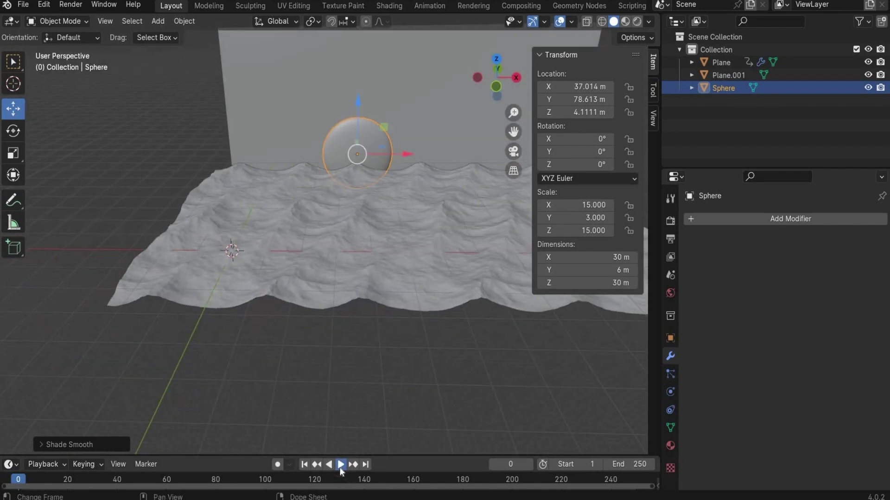
pyautogui.click(340, 465)
pyautogui.click(341, 465)
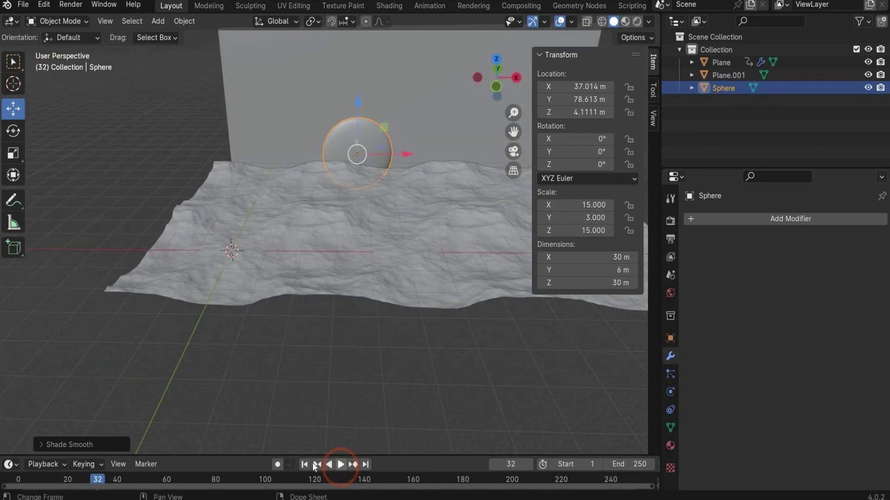
pyautogui.click(304, 465)
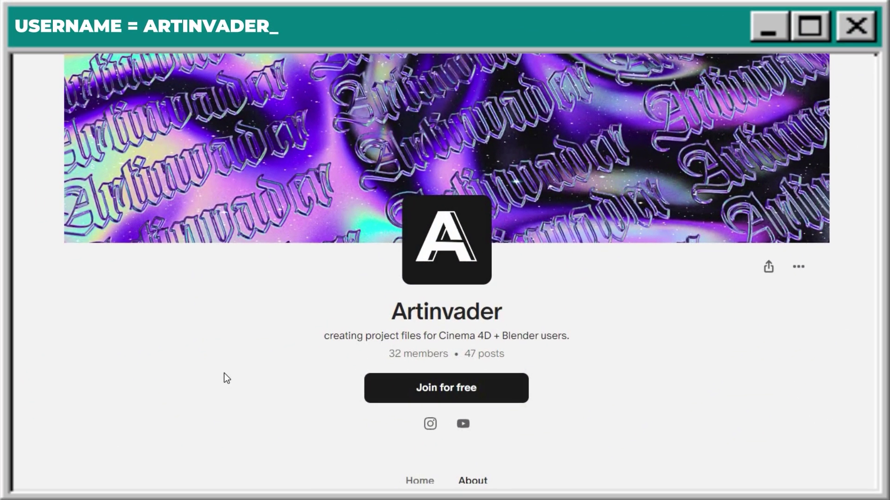
pyautogui.scroll(-8, 224, 373)
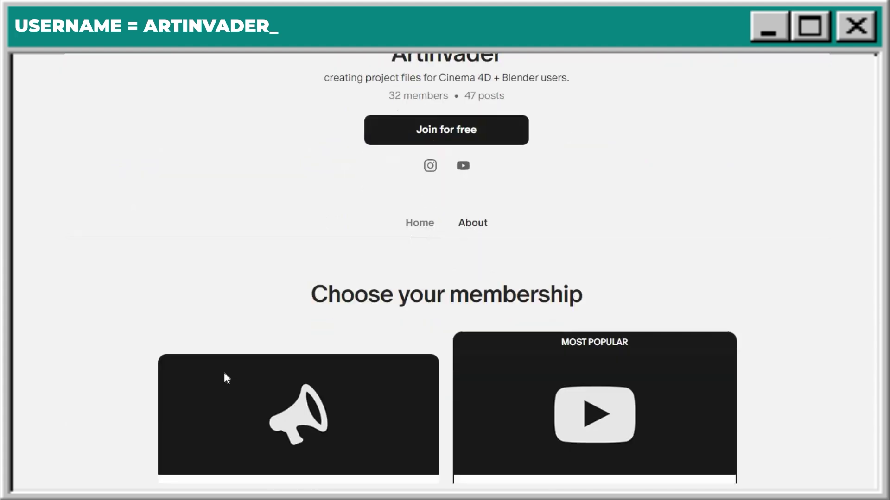
pyautogui.scroll(-3, 224, 374)
pyautogui.scroll(2, 223, 374)
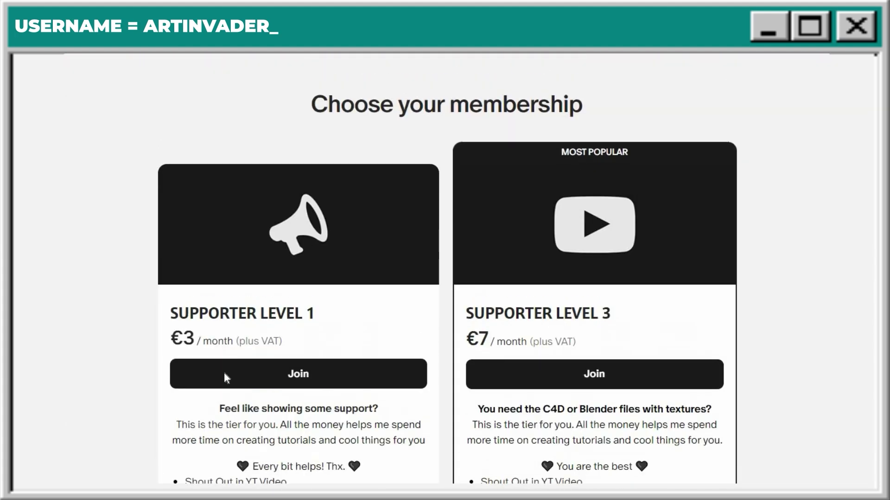
pyautogui.scroll(-2, 225, 374)
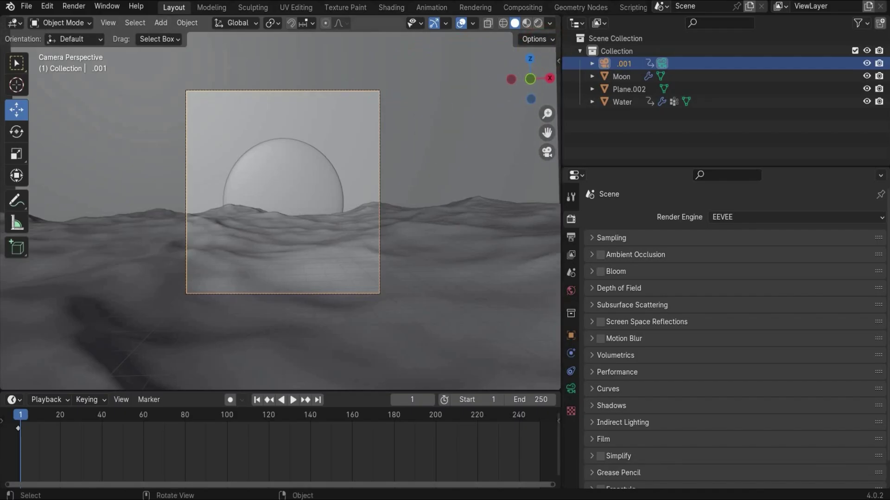
# Step: Split the 3D viewport into two side-by-side areas, turn the second one into a Shader Editor and resize the areas
pyautogui.moveTo(3, 21); pyautogui.dragTo(318, 65)
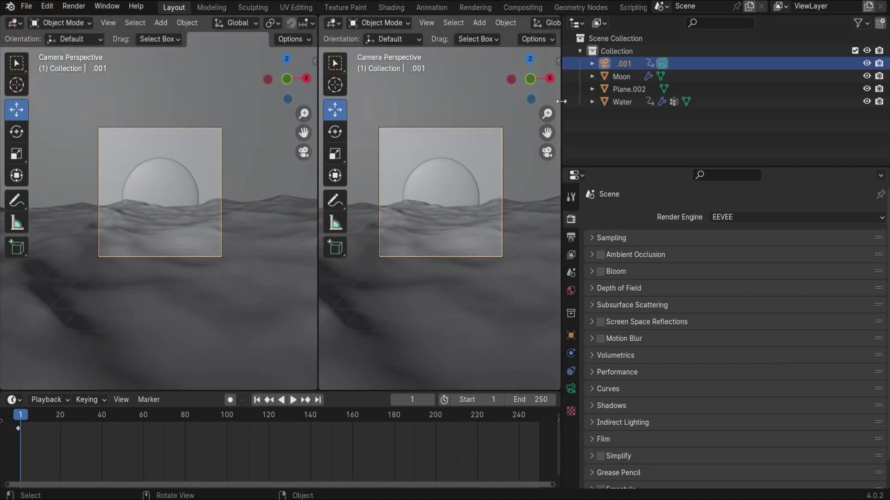
pyautogui.moveTo(666, 109); pyautogui.dragTo(698, 109)
pyautogui.click(333, 24)
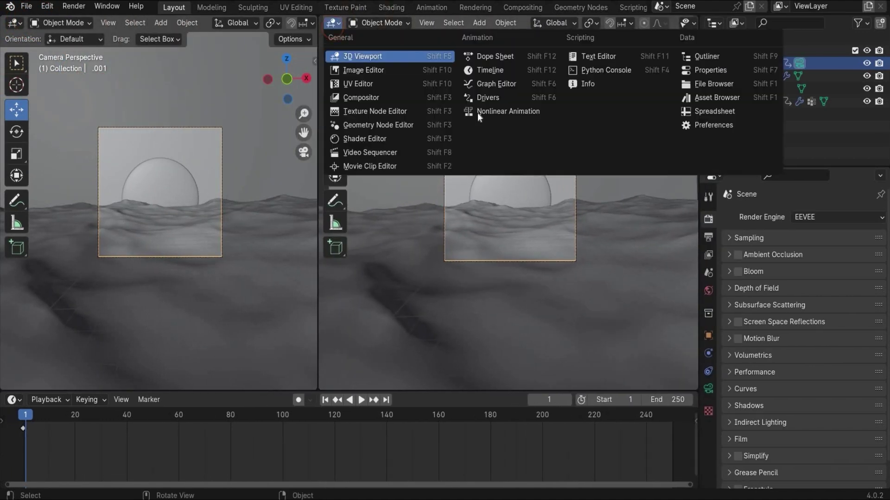
pyautogui.click(402, 137)
pyautogui.click(562, 159)
pyautogui.moveTo(566, 161); pyautogui.dragTo(739, 147)
pyautogui.moveTo(318, 182); pyautogui.dragTo(547, 128)
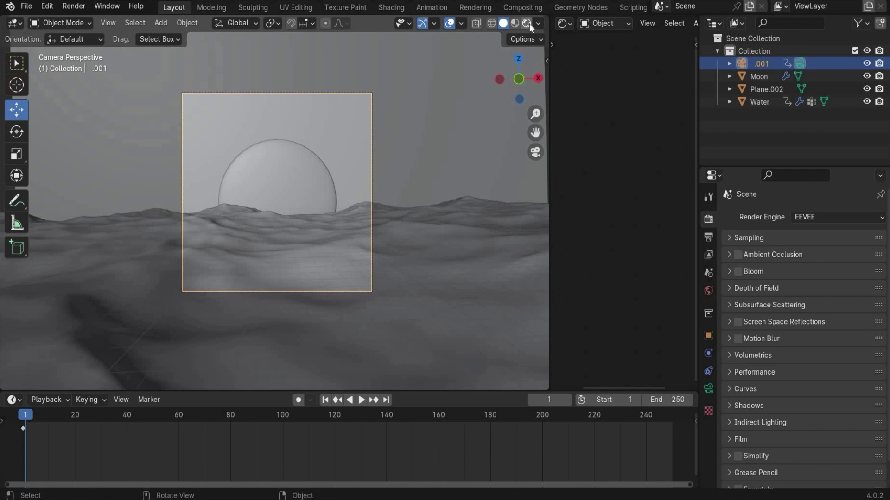
# Step: Display the viewport in rendered shading and show the World shader nodes in an enlarged Shader Editor
pyautogui.click(529, 23)
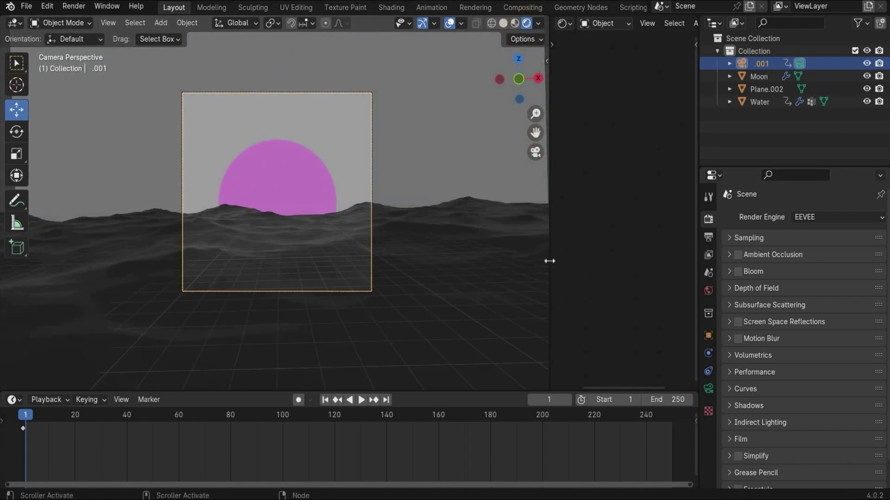
pyautogui.moveTo(549, 260); pyautogui.dragTo(376, 260)
pyautogui.scroll(2, 187, 104)
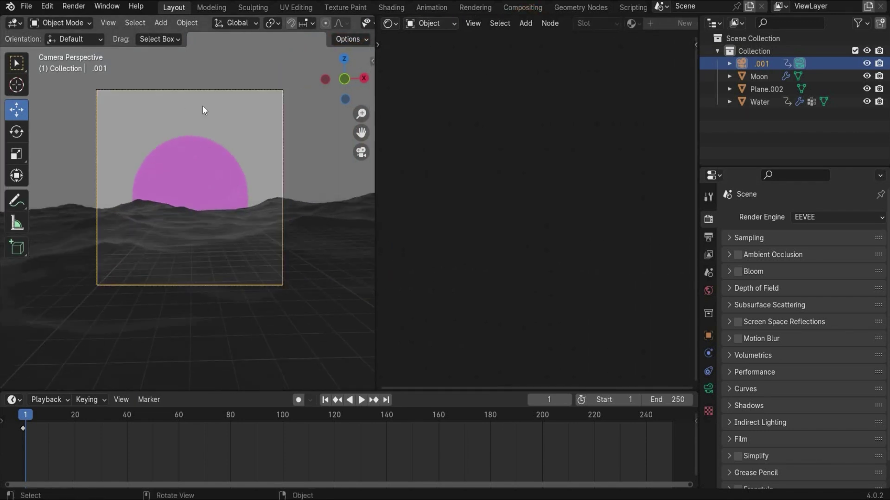
pyautogui.click(427, 23)
pyautogui.click(436, 68)
pyautogui.moveTo(478, 156); pyautogui.dragTo(544, 101, button='middle')
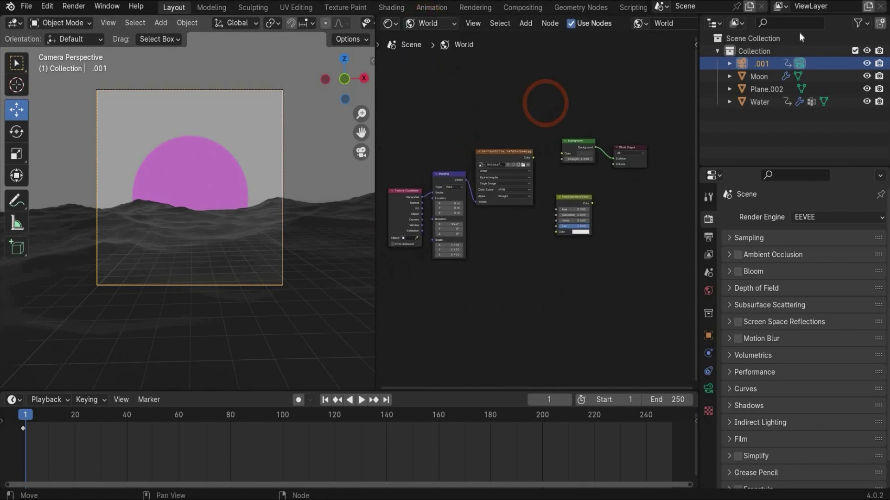
# Step: View the purple sky image and examine the World's Texture Coordinate, Mapping and equirectangular image texture nodes
pyautogui.moveTo(442, 499)
pyautogui.click(441, 448)
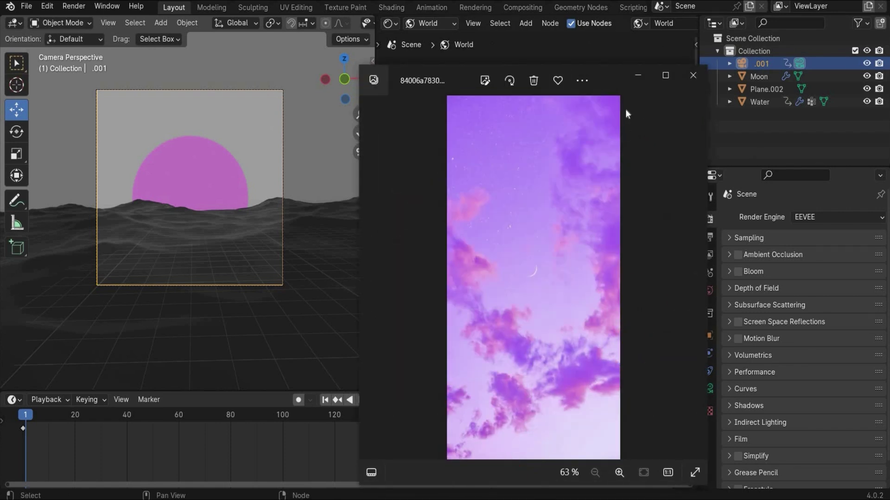
pyautogui.click(638, 76)
pyautogui.moveTo(577, 177)
pyautogui.mouseDown(button='middle')
pyautogui.moveTo(588, 157)
pyautogui.moveTo(577, 184)
pyautogui.mouseUp(button='middle')
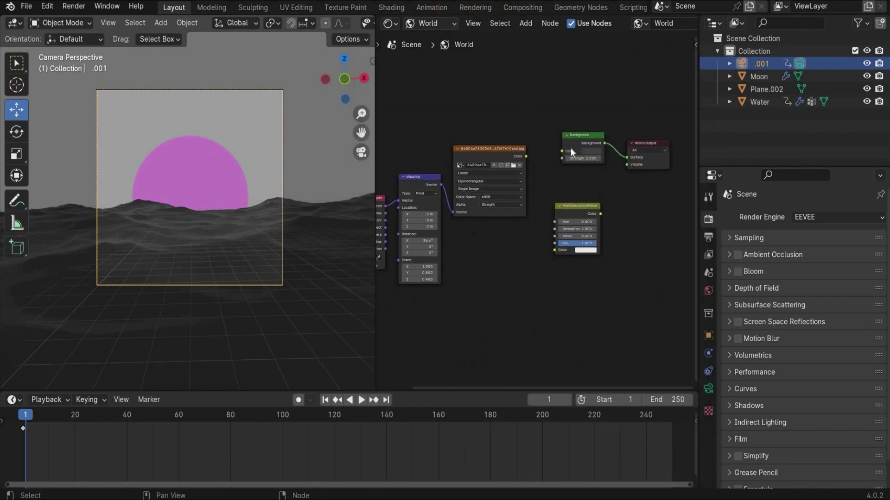
pyautogui.scroll(2, 570, 148)
pyautogui.moveTo(565, 93); pyautogui.dragTo(648, 59, button='middle')
pyautogui.moveTo(617, 353); pyautogui.dragTo(698, 376, button='middle')
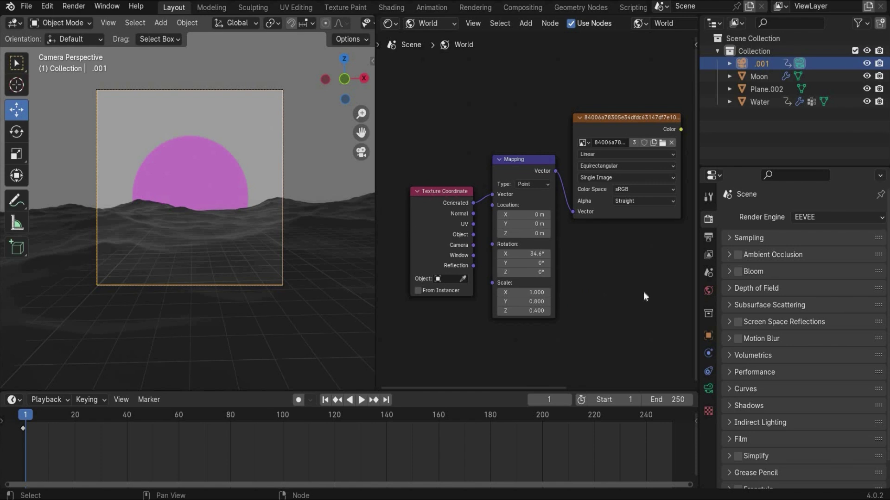
# Step: Link the World's sky image texture to the Background color and insert the Hue/Saturation/Value node between them
pyautogui.moveTo(654, 274); pyautogui.dragTo(455, 307, button='middle')
pyautogui.moveTo(481, 162); pyautogui.dragTo(534, 156)
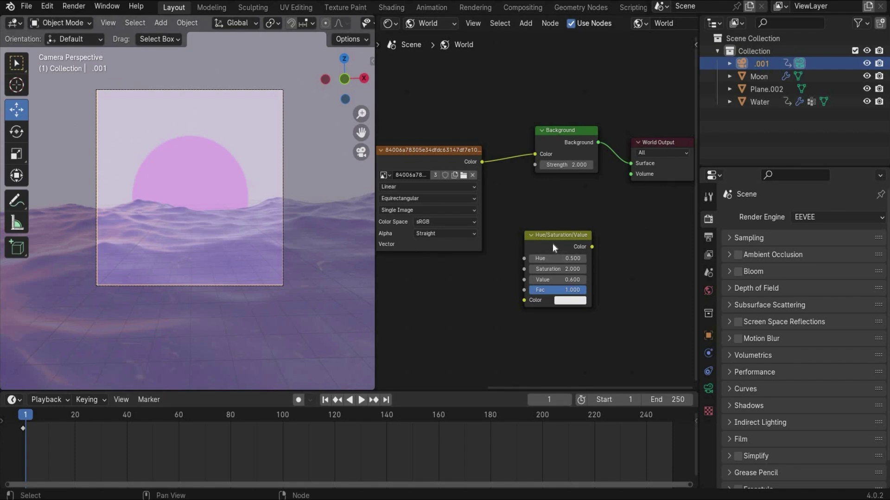
pyautogui.moveTo(555, 238); pyautogui.dragTo(547, 121)
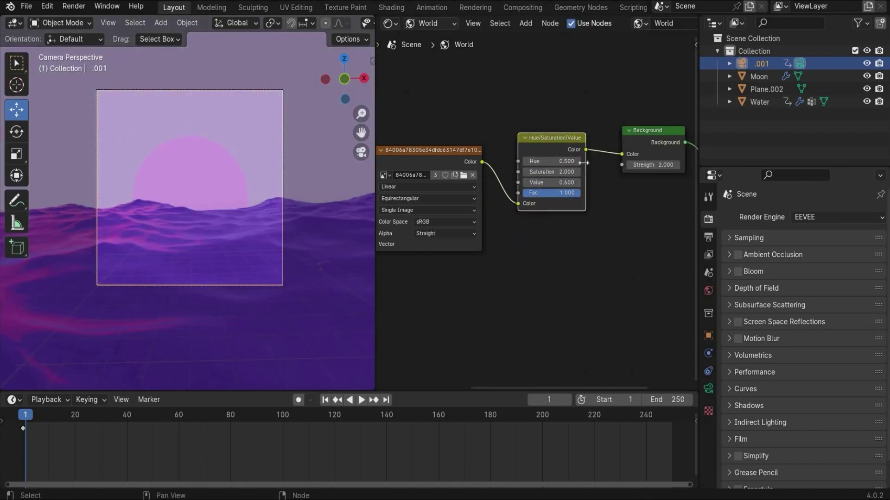
# Step: Try out a different hue on the World's Hue/Saturation/Value node and set it back to 0.5
pyautogui.moveTo(568, 161); pyautogui.dragTo(604, 161)
pyautogui.click(567, 161)
pyautogui.write('0.')
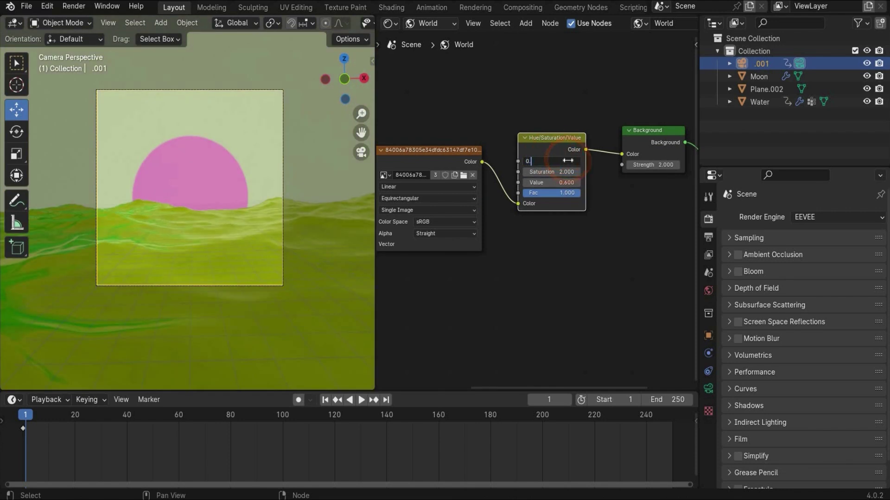
pyautogui.write('5')
pyautogui.press('Return')
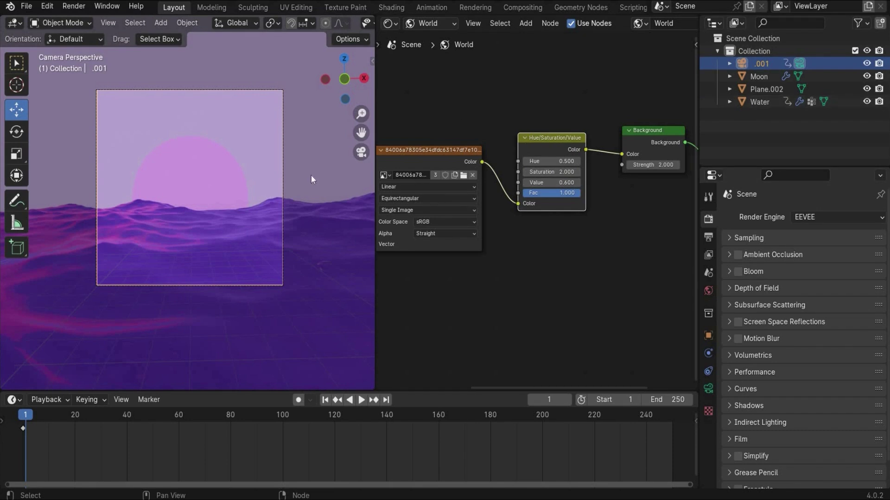
# Step: Switch the Shader Editor to object materials, select the Moon sphere and assign it the existing "Moon" material
pyautogui.click(415, 25)
pyautogui.click(433, 54)
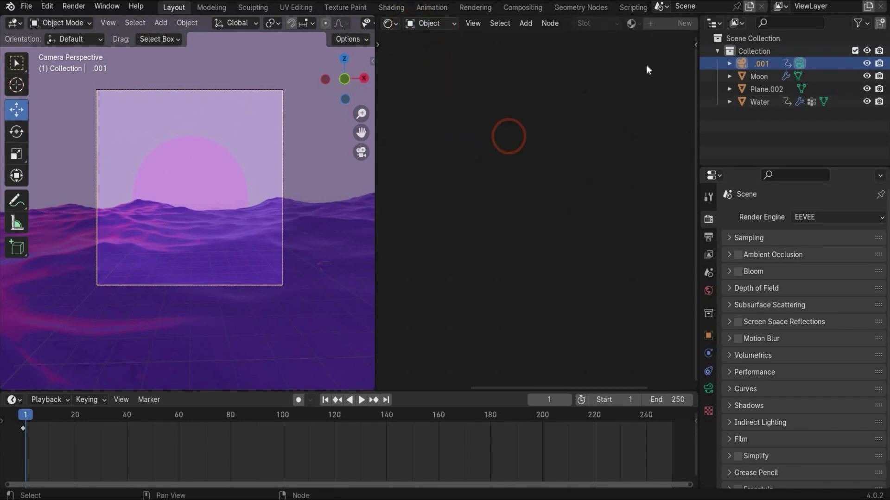
pyautogui.click(745, 76)
pyautogui.moveTo(699, 139); pyautogui.dragTo(811, 139)
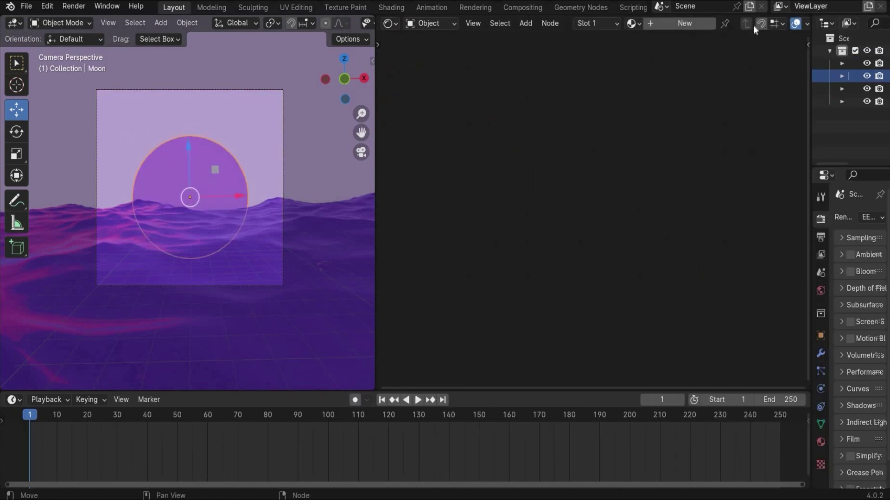
pyautogui.click(632, 24)
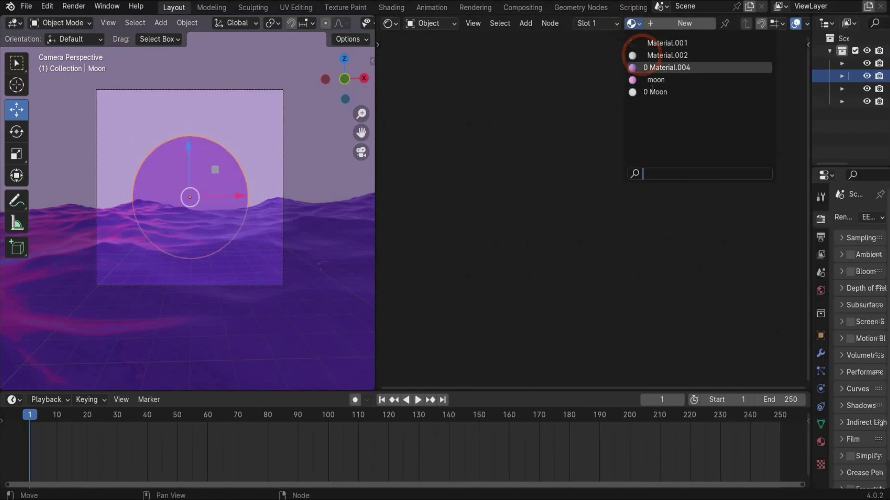
pyautogui.click(649, 92)
# Step: Examine the Moon material's base color and normal textures, RGB Curves, Bump and Principled BSDF nodes and their links
pyautogui.scroll(1, 686, 263)
pyautogui.moveTo(687, 260); pyautogui.dragTo(642, 272, button='middle')
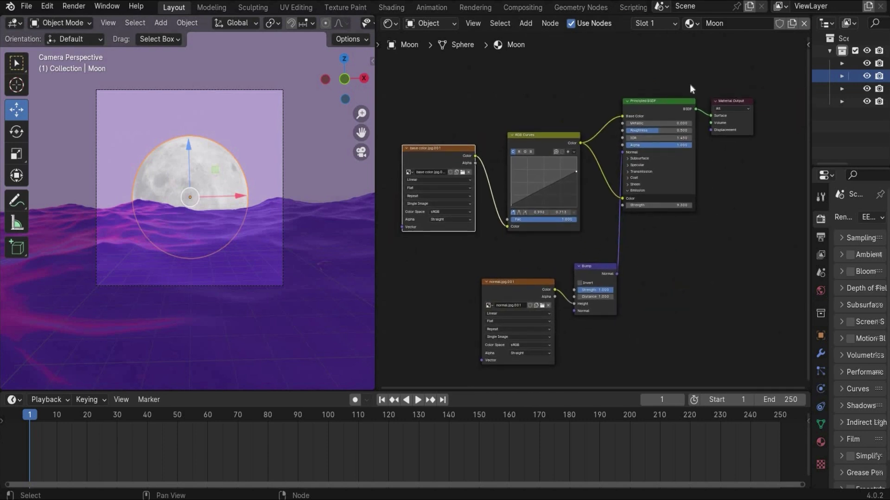
pyautogui.scroll(3, 706, 127)
pyautogui.moveTo(671, 230); pyautogui.dragTo(584, 300, button='middle')
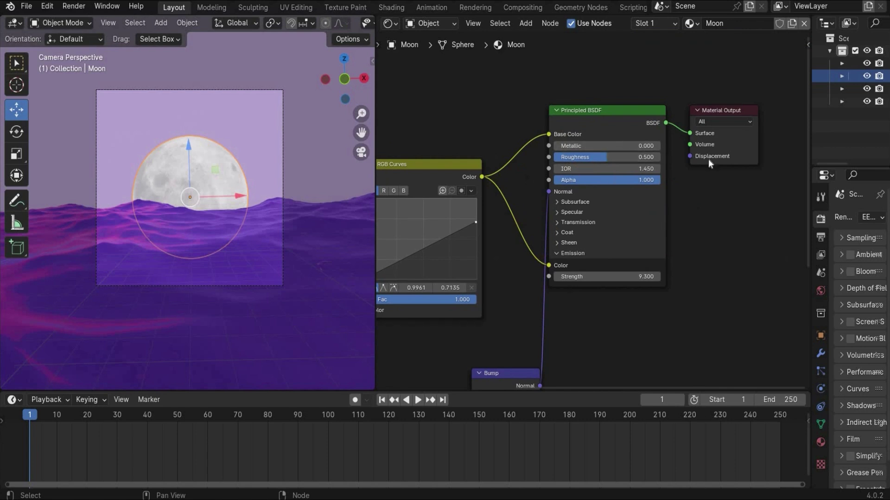
pyautogui.moveTo(699, 232); pyautogui.dragTo(404, 154, button='middle')
pyautogui.moveTo(454, 89); pyautogui.dragTo(548, 61, button='middle')
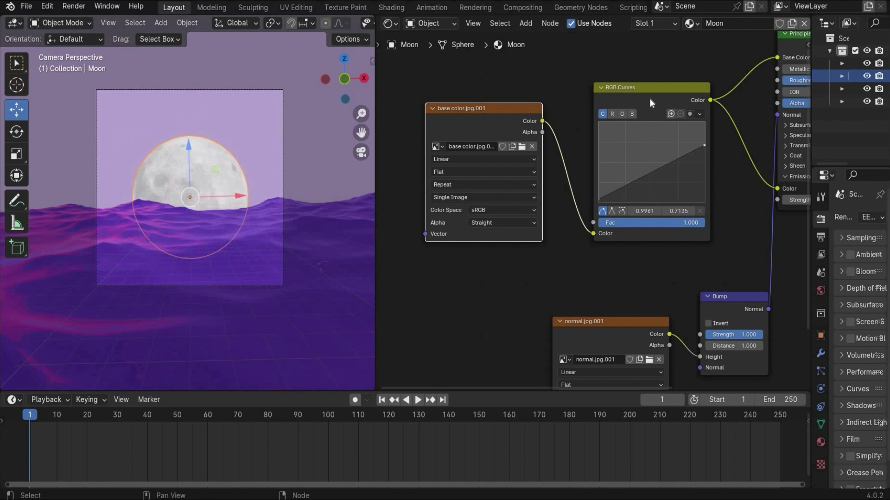
pyautogui.moveTo(604, 242); pyautogui.dragTo(472, 146, button='middle')
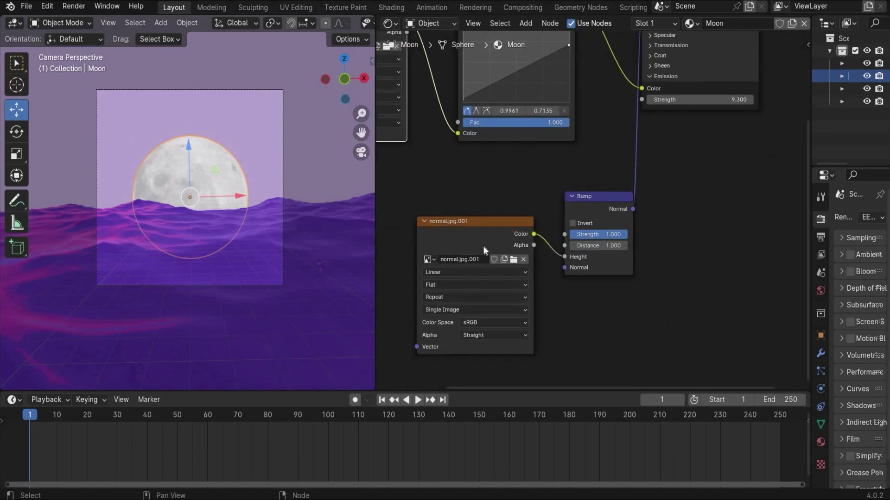
pyautogui.moveTo(523, 250); pyautogui.dragTo(436, 350, button='middle')
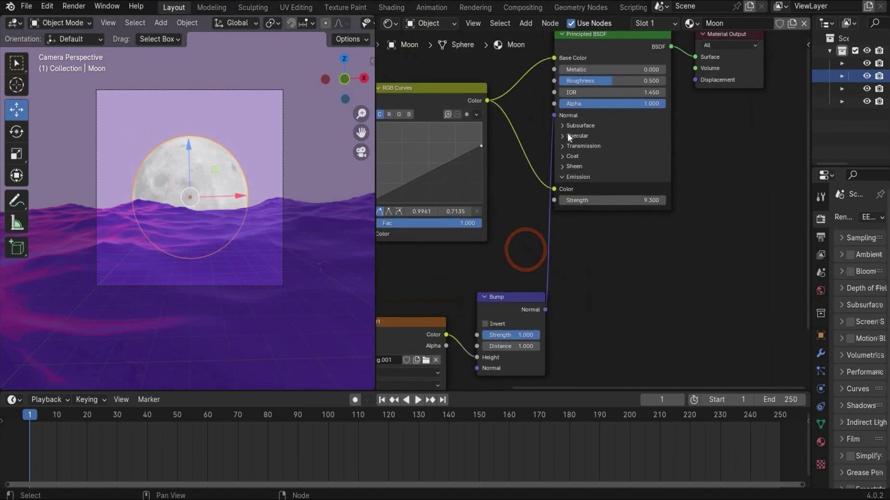
pyautogui.moveTo(581, 204); pyautogui.dragTo(612, 296, button='middle')
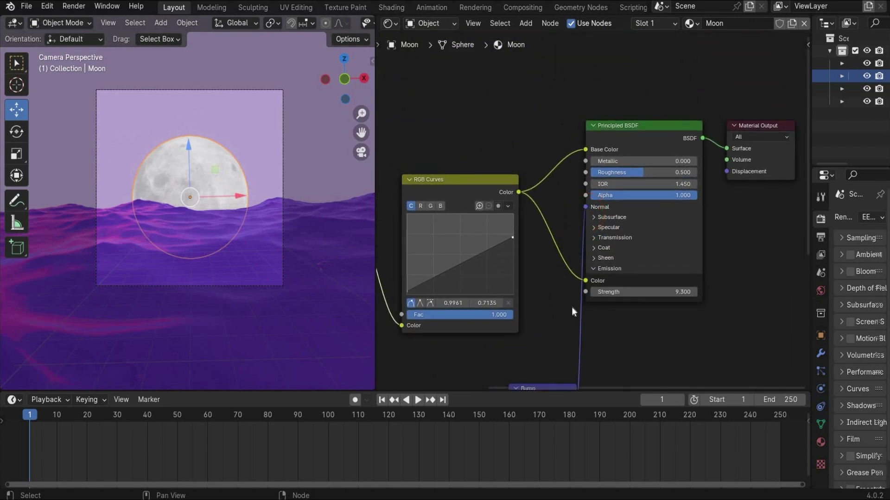
# Step: Try detaching the RGB Curves link from the Moon's emission color, undo it, and open the emission strength without changing it
pyautogui.moveTo(586, 280); pyautogui.dragTo(532, 204)
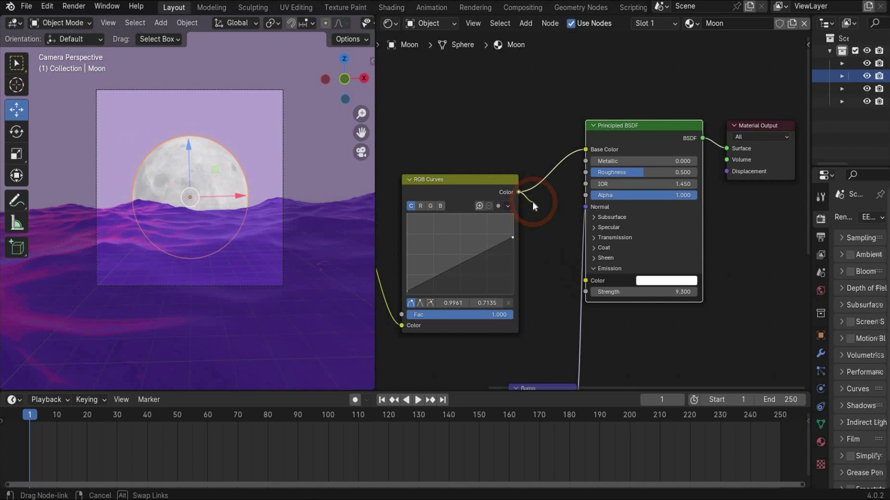
pyautogui.hotkey('ctrl', 'z')
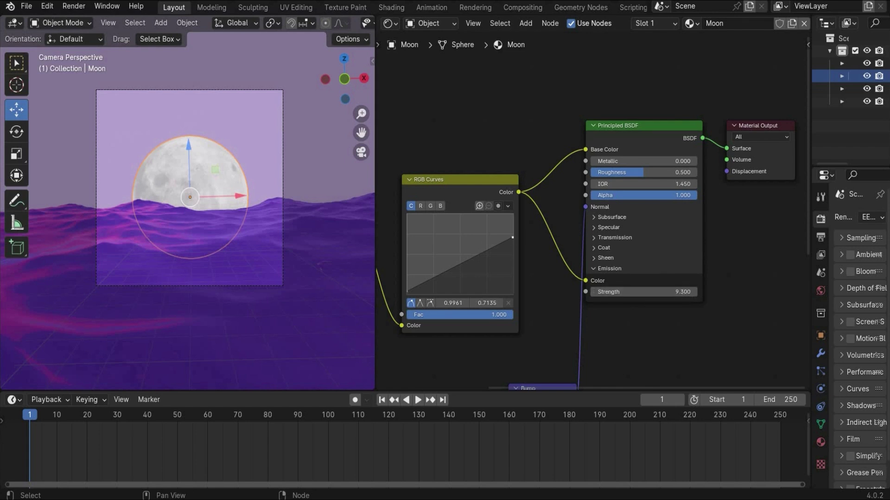
pyautogui.click(685, 295)
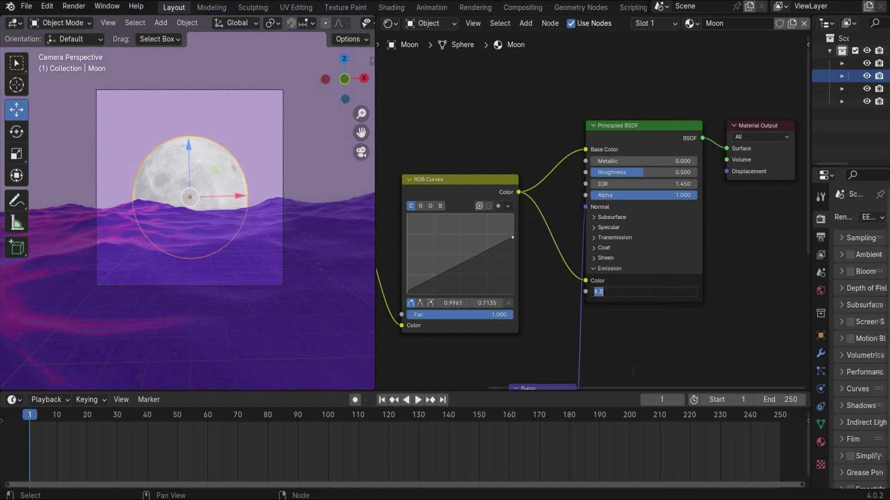
pyautogui.click(621, 334)
pyautogui.scroll(-2, 533, 135)
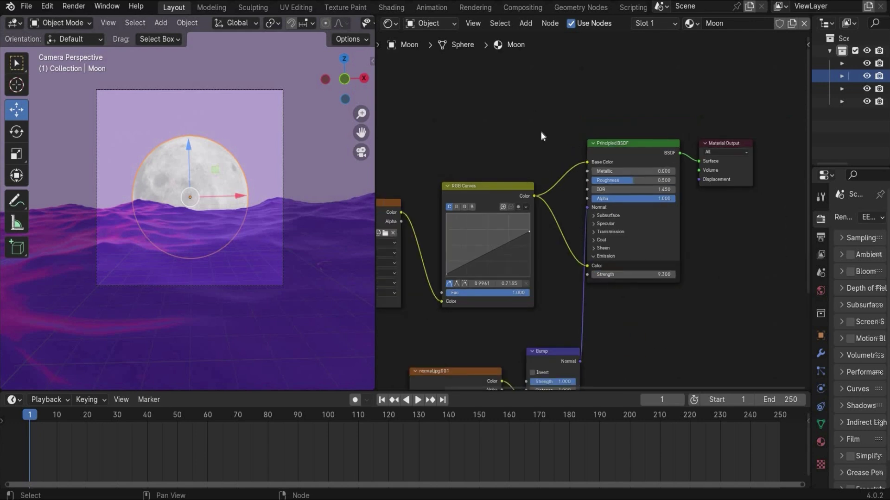
# Step: Select the backdrop plane Plane.002, examine its material's coordinate, mapping and image texture nodes, and view the sky image used
pyautogui.moveTo(812, 141); pyautogui.dragTo(684, 145)
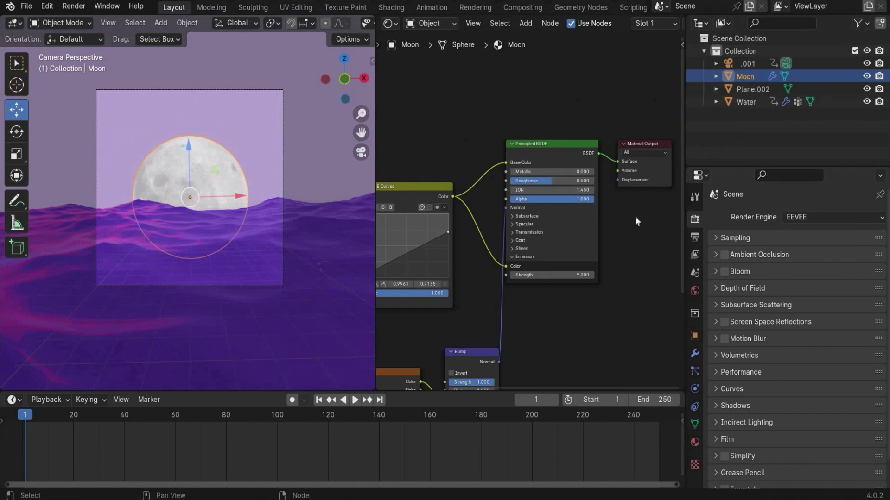
pyautogui.click(751, 85)
pyautogui.moveTo(568, 141); pyautogui.dragTo(557, 88, button='middle')
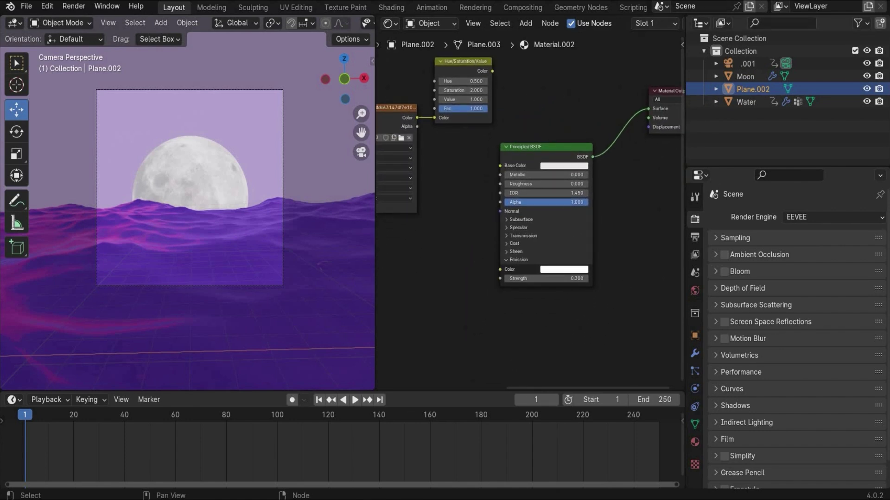
pyautogui.moveTo(488, 251); pyautogui.dragTo(639, 209, button='middle')
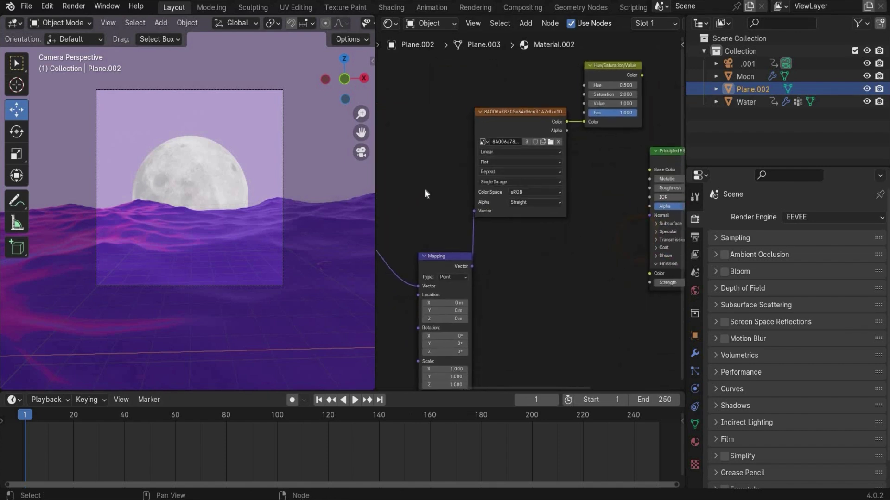
pyautogui.moveTo(425, 193); pyautogui.dragTo(524, 146, button='middle')
pyautogui.moveTo(438, 192); pyautogui.dragTo(474, 223)
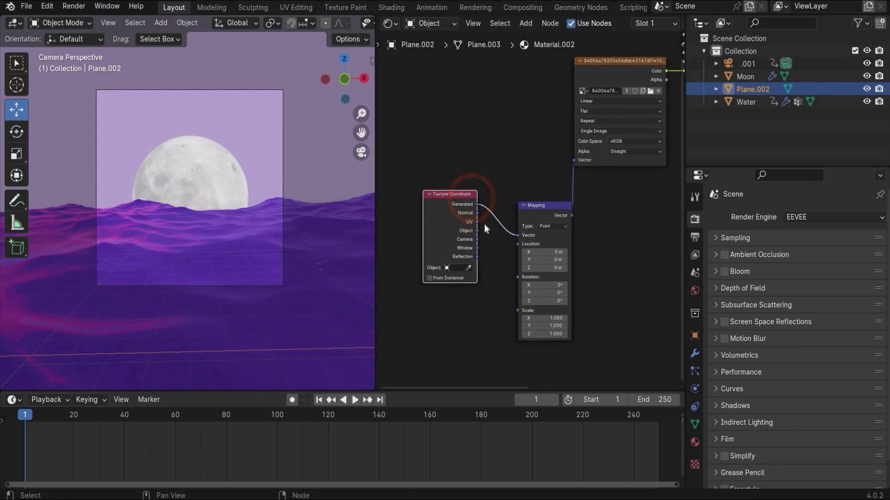
pyautogui.moveTo(526, 194); pyautogui.dragTo(356, 230, button='middle')
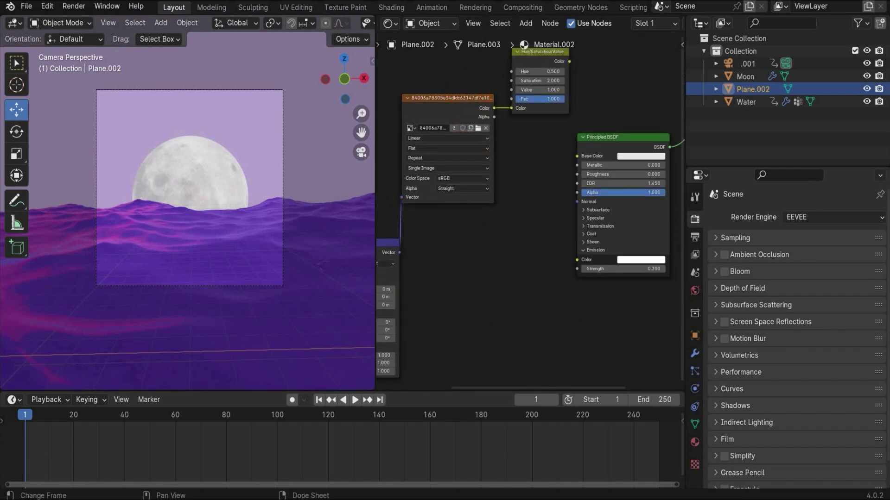
pyautogui.hotkey('alt', 'Tab')
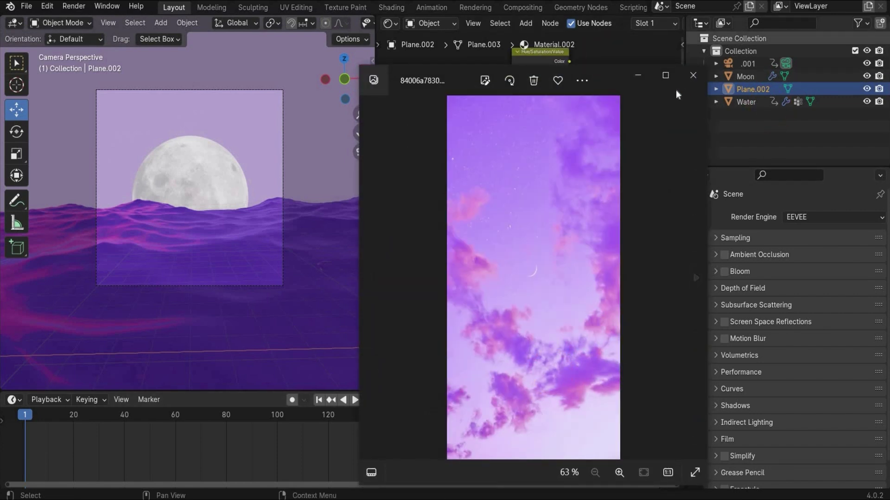
pyautogui.click(646, 79)
# Step: Connect the Hue/Saturation/Value node's color output to the Principled BSDF's base color in the backdrop material
pyautogui.moveTo(492, 296); pyautogui.dragTo(488, 366, button='middle')
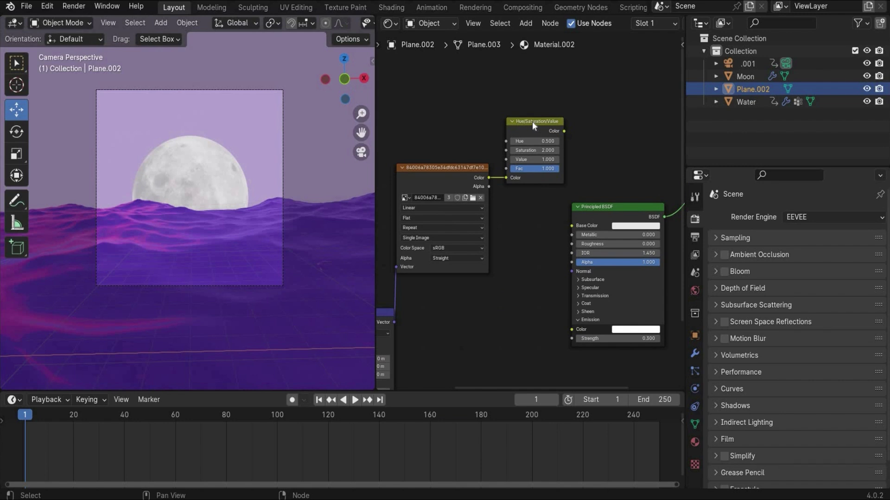
pyautogui.scroll(2, 550, 114)
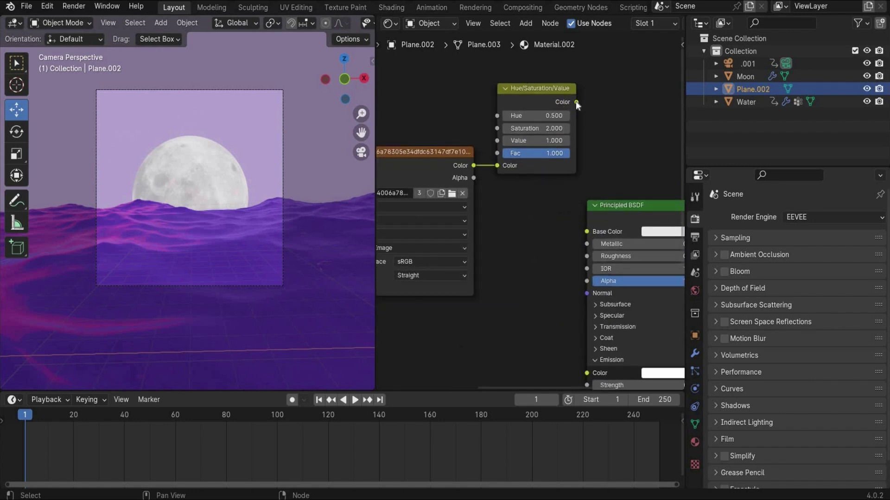
pyautogui.moveTo(576, 102); pyautogui.dragTo(586, 232)
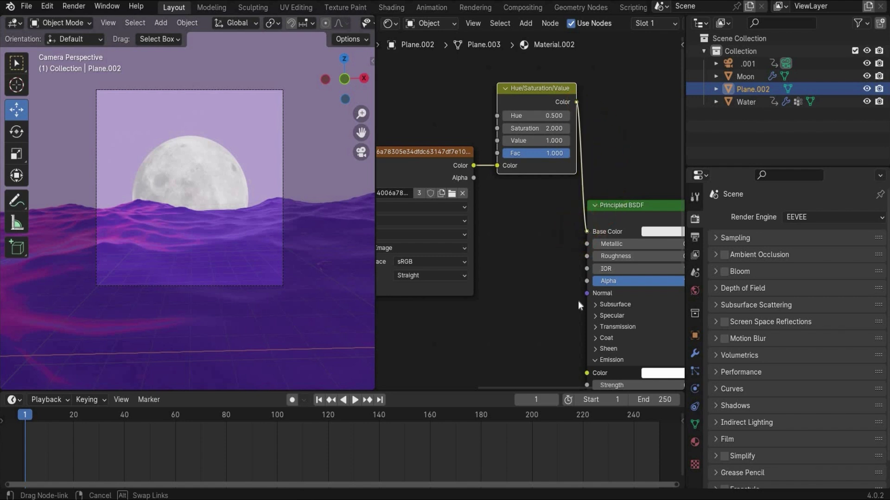
pyautogui.moveTo(577, 300); pyautogui.dragTo(578, 302)
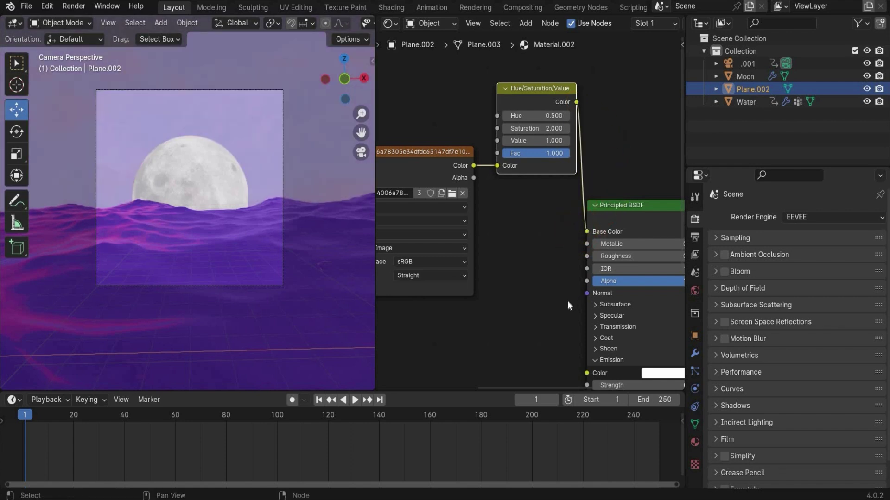
# Step: Connect the Hue/Saturation/Value node's color output to the backdrop material's emission color as well
pyautogui.scroll(-3, 567, 301)
pyautogui.scroll(5, 227, 201)
pyautogui.scroll(-3, 227, 201)
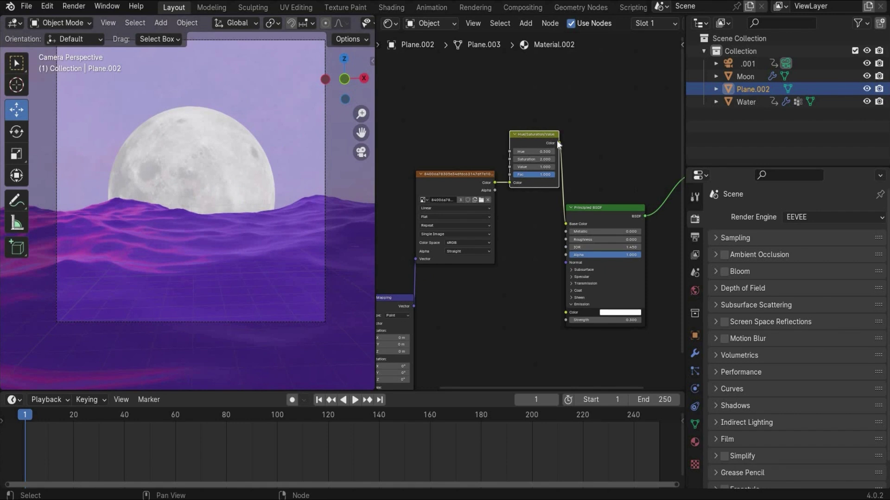
pyautogui.moveTo(560, 141); pyautogui.dragTo(566, 315)
pyautogui.scroll(5, 566, 322)
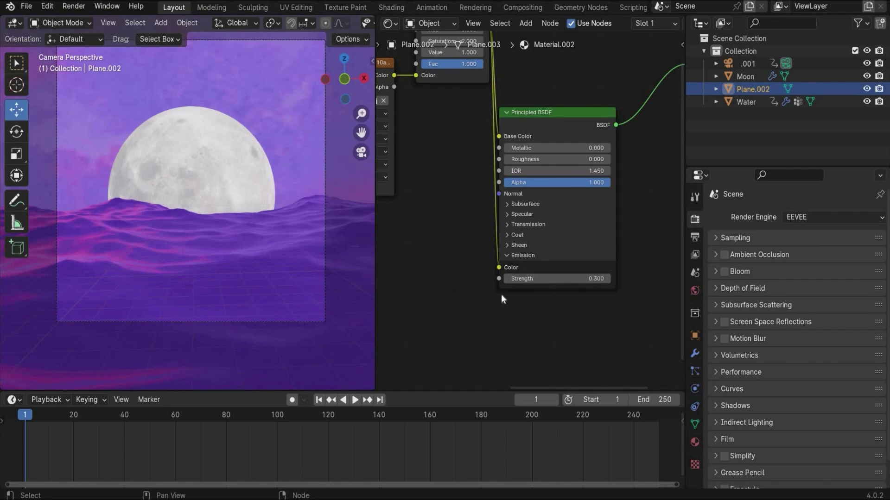
pyautogui.scroll(-2, 504, 294)
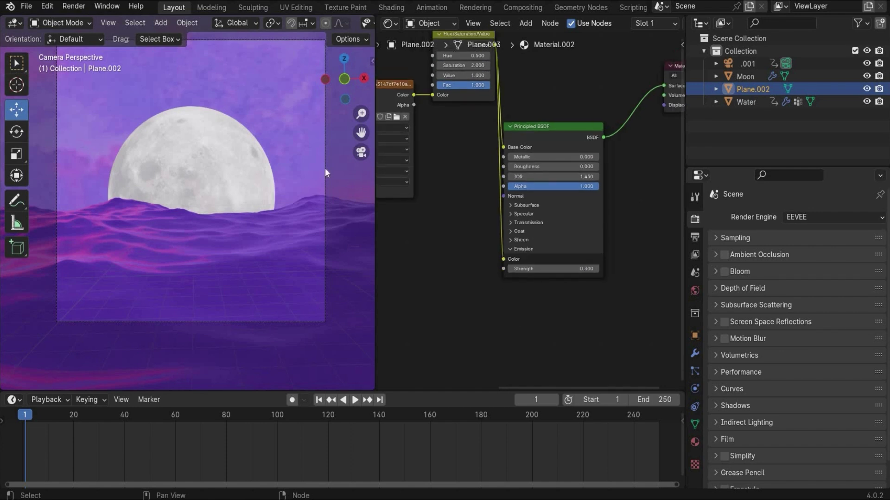
# Step: Select the Water object and move its material's Mapping and Texture Coordinate nodes closer to the image texture node
pyautogui.click(741, 102)
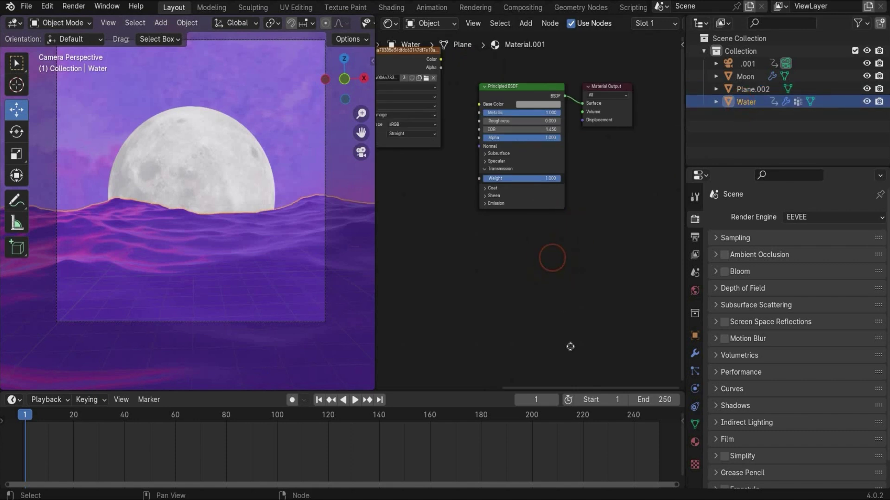
pyautogui.moveTo(570, 347); pyautogui.dragTo(596, 352, button='middle')
pyautogui.scroll(3, 651, 254)
pyautogui.moveTo(651, 254); pyautogui.dragTo(601, 199, button='middle')
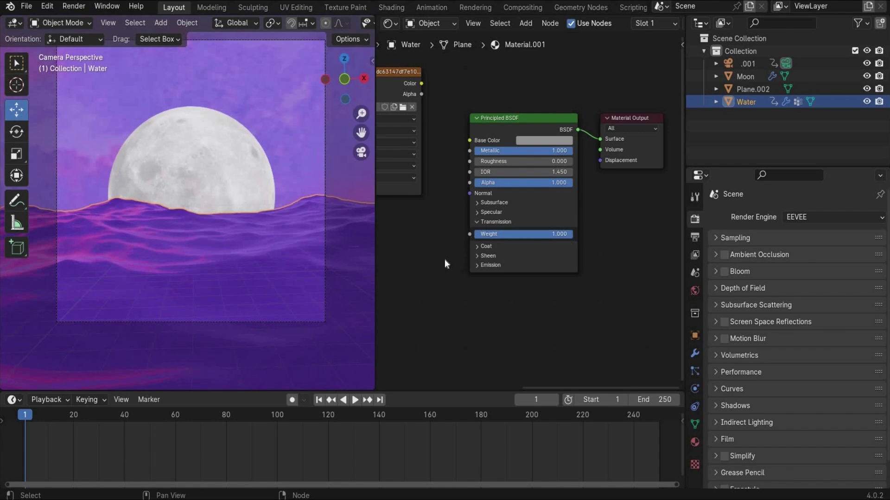
pyautogui.moveTo(444, 263); pyautogui.dragTo(682, 303, button='middle')
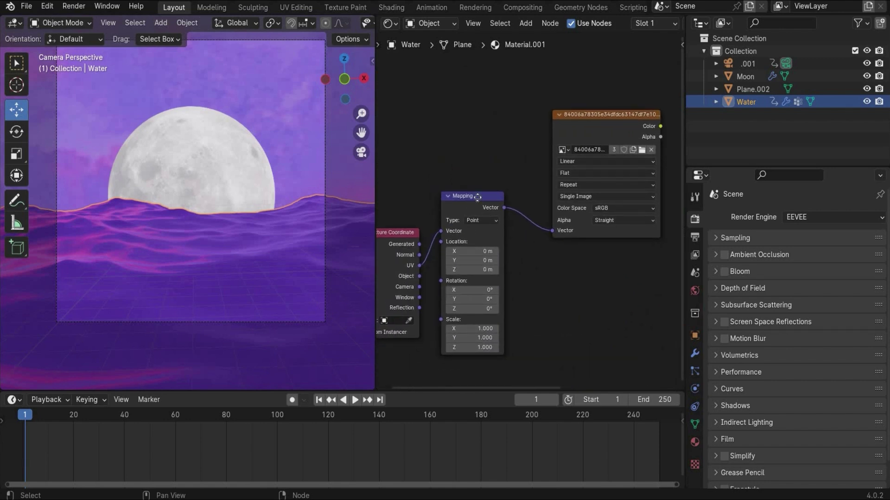
pyautogui.moveTo(460, 209); pyautogui.dragTo(487, 189)
pyautogui.moveTo(424, 222); pyautogui.dragTo(445, 215, button='middle')
pyautogui.moveTo(386, 249); pyautogui.dragTo(424, 232)
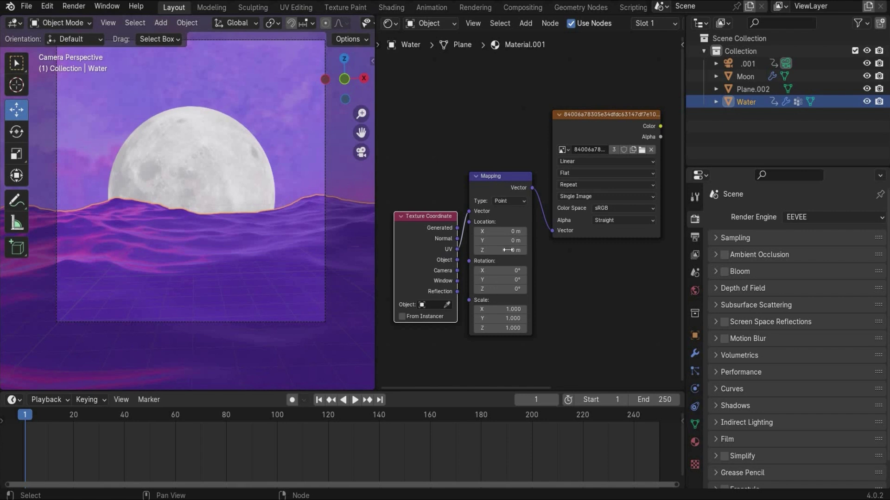
# Step: View the sky image used on the water and connect its texture node's color to the Principled BSDF's base color
pyautogui.moveTo(563, 253); pyautogui.dragTo(482, 258, button='middle')
pyautogui.click(507, 143)
pyautogui.click(453, 498)
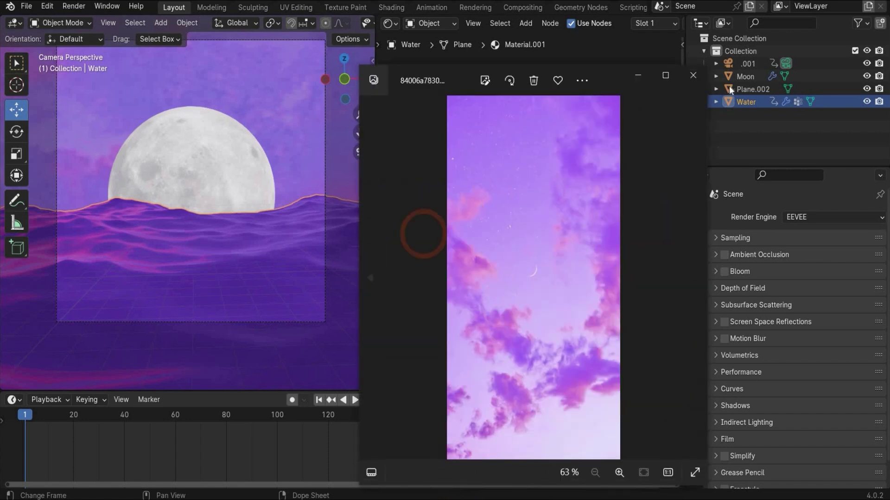
pyautogui.click(639, 78)
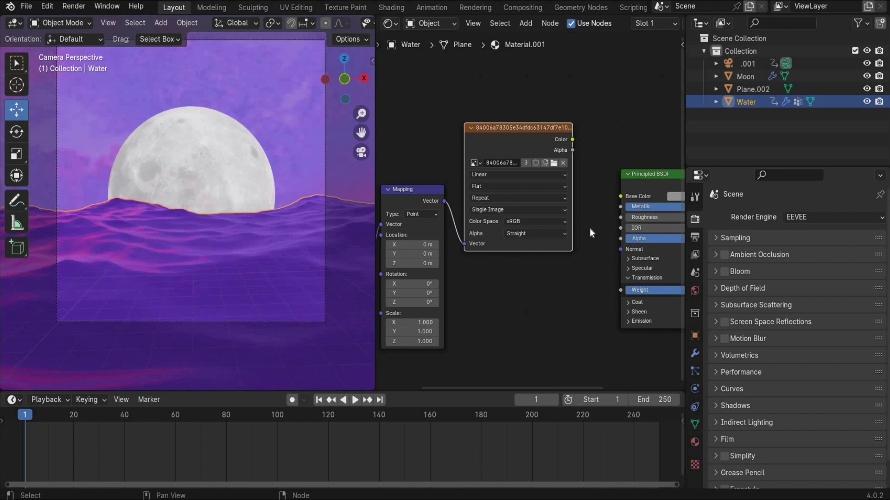
pyautogui.moveTo(573, 139); pyautogui.dragTo(620, 196)
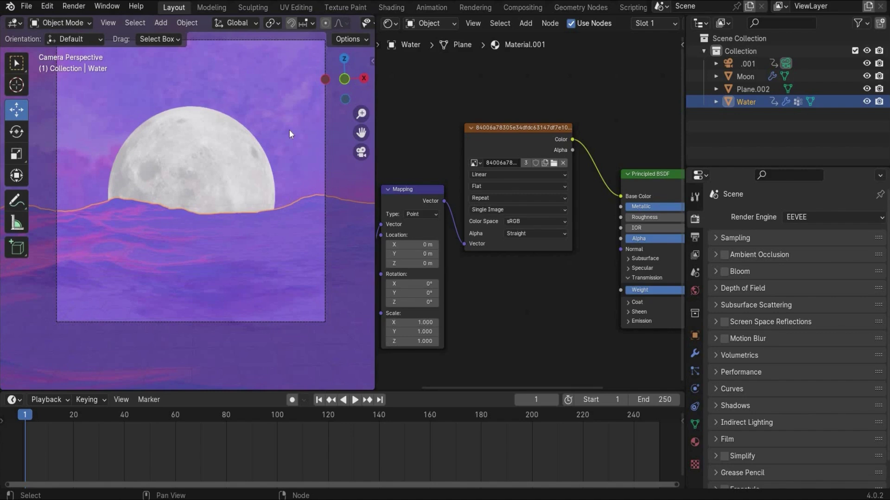
pyautogui.moveTo(504, 316); pyautogui.dragTo(421, 301, button='middle')
pyautogui.moveTo(514, 285); pyautogui.dragTo(508, 282, button='middle')
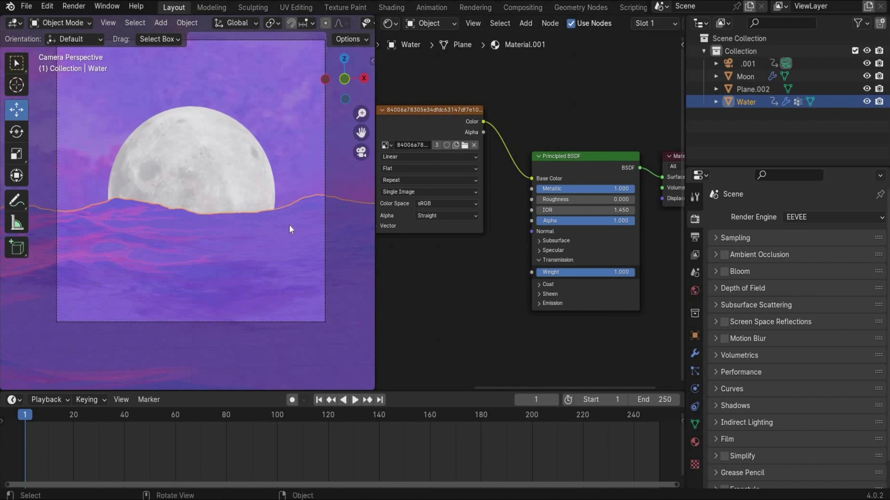
# Step: Select the camera and enable Ambient Occlusion, Bloom, Screen Space Reflections and Motion Blur in the EEVEE render settings
pyautogui.click(744, 64)
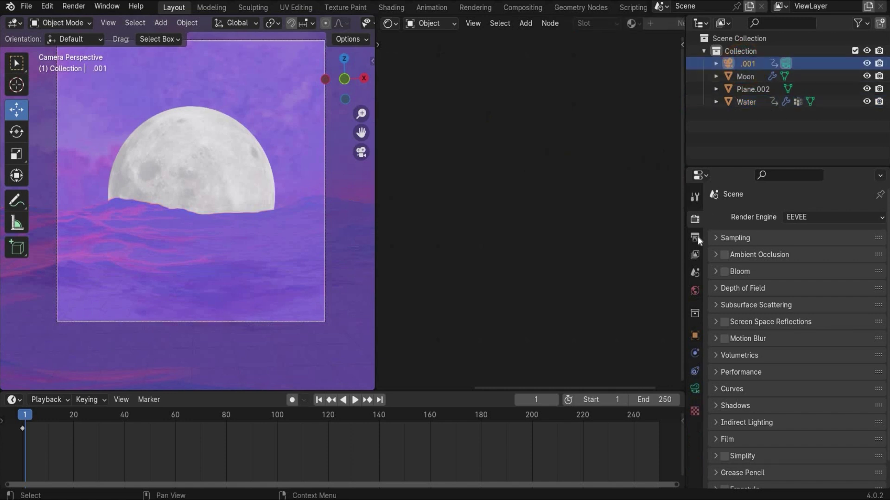
pyautogui.click(723, 256)
pyautogui.click(714, 255)
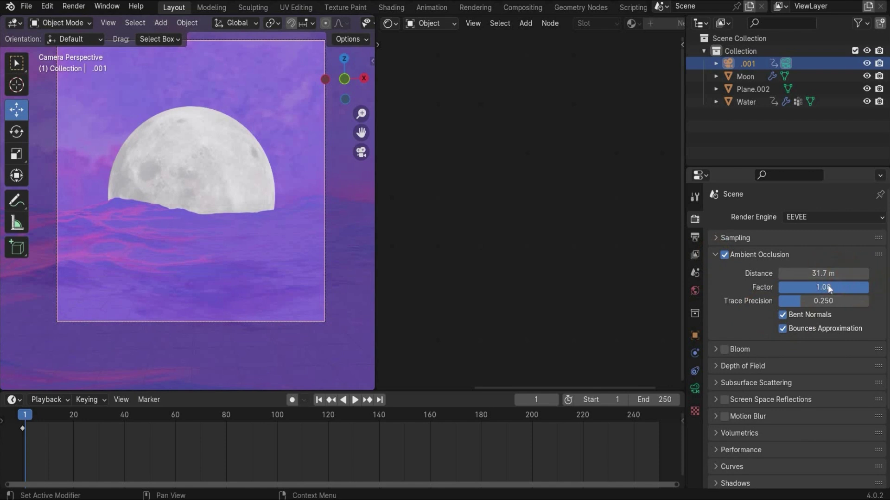
pyautogui.click(722, 352)
pyautogui.click(724, 349)
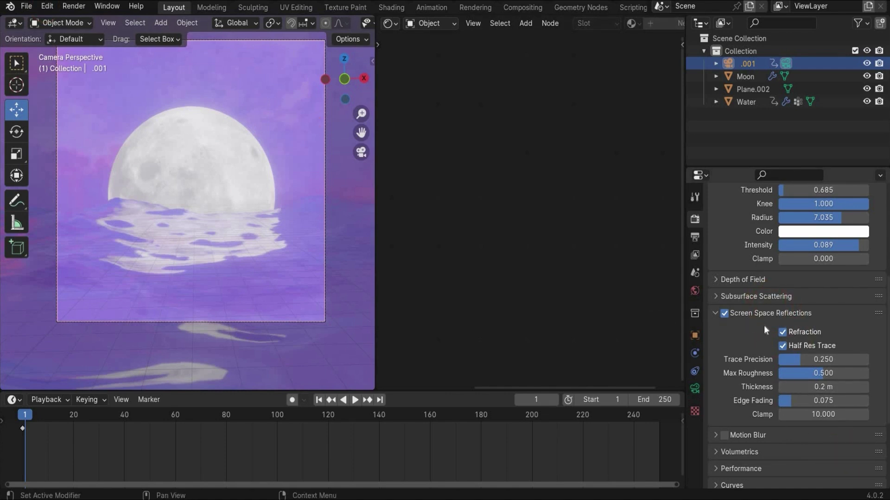
pyautogui.scroll(-2, 742, 378)
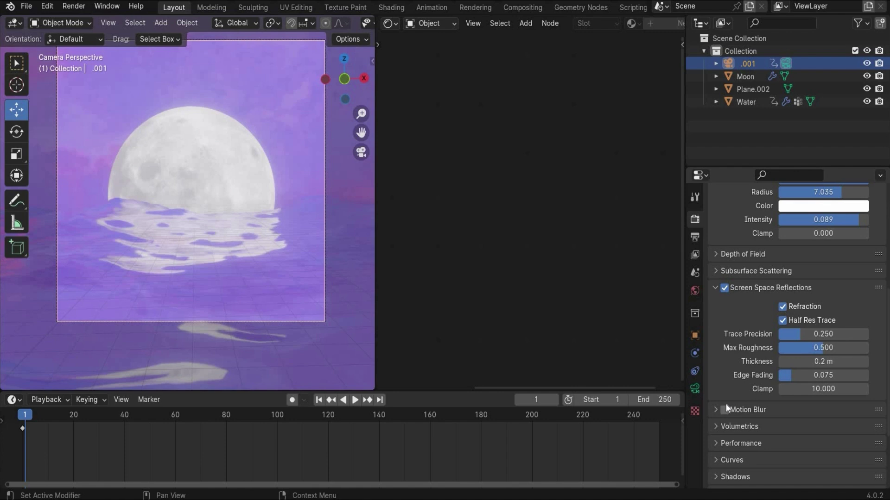
pyautogui.click(725, 410)
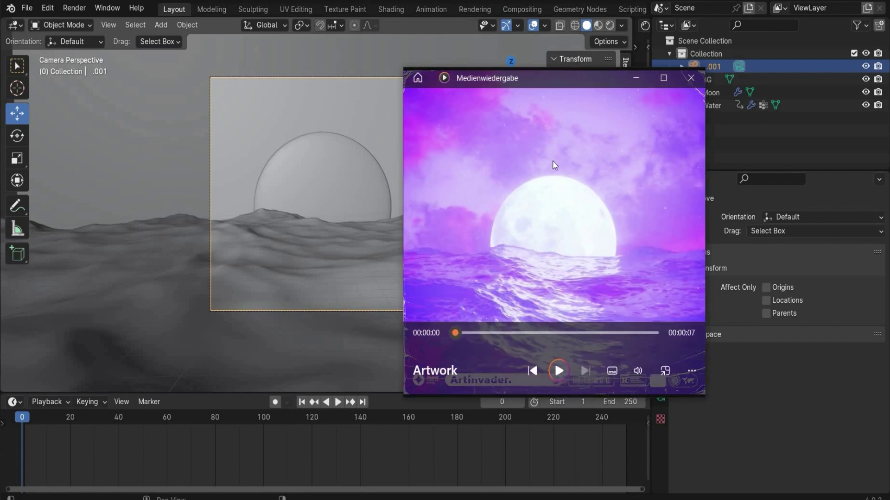
# Step: Close the reference artwork video and switch the viewport to rendered shading
pyautogui.click(690, 78)
pyautogui.click(606, 41)
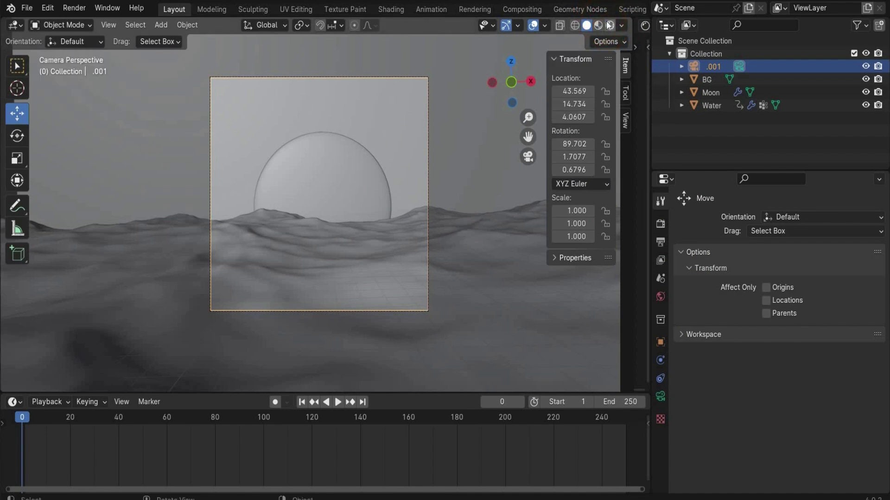
pyautogui.click(609, 25)
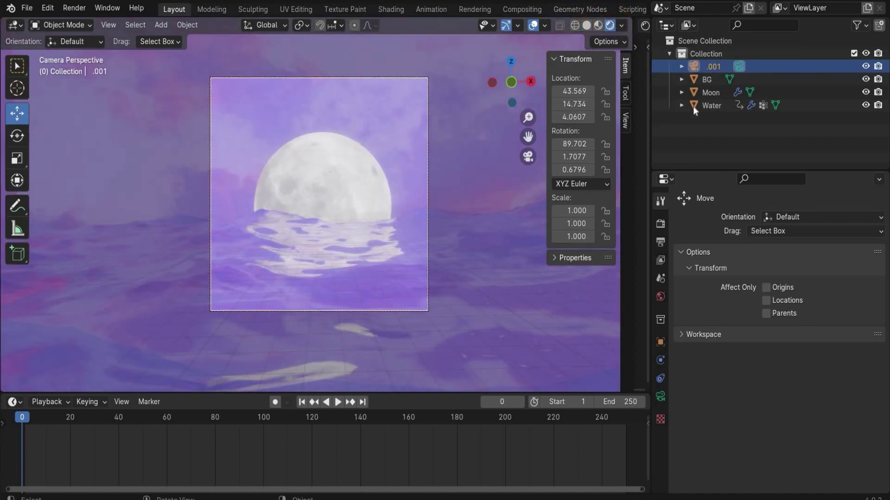
# Step: Try a focal length of 30 mm on the camera, and settle on 35 mm
pyautogui.click(661, 396)
pyautogui.click(814, 284)
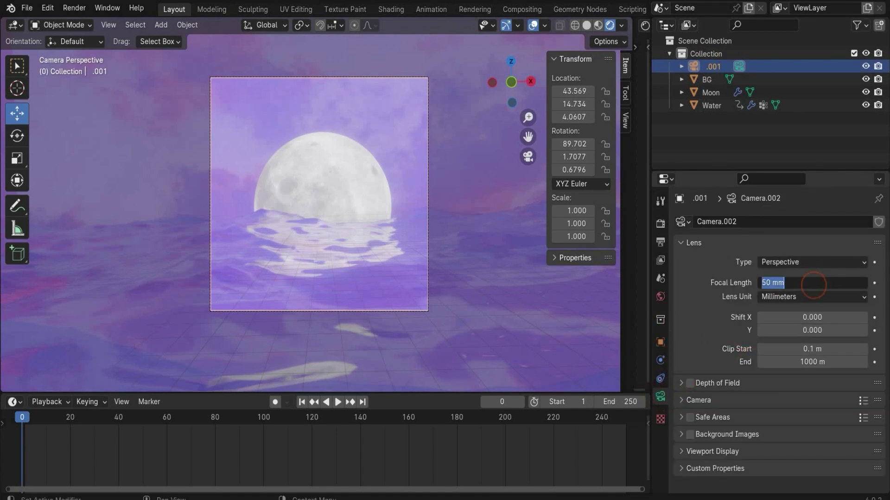
pyautogui.write('30')
pyautogui.press('Return')
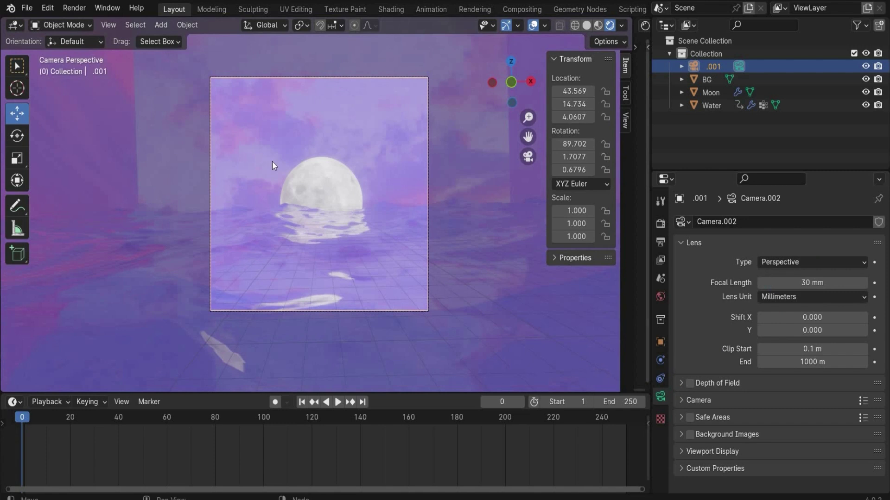
pyautogui.click(825, 286)
pyautogui.write('35')
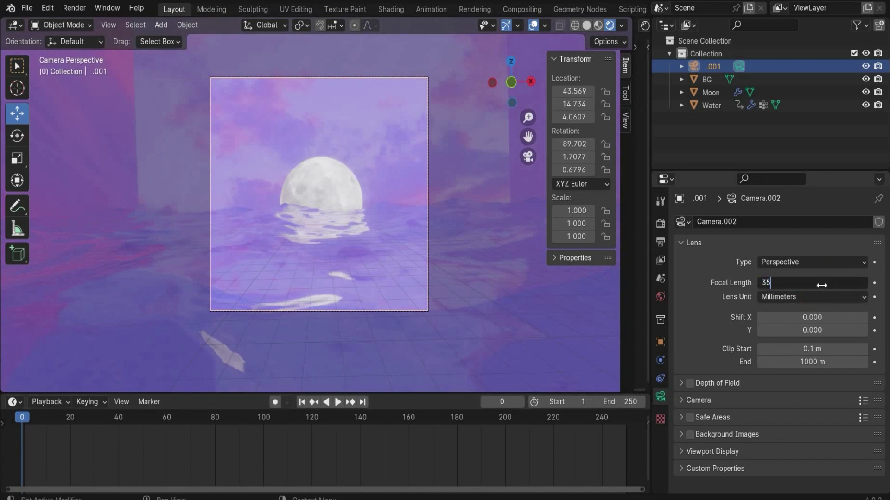
pyautogui.press('Return')
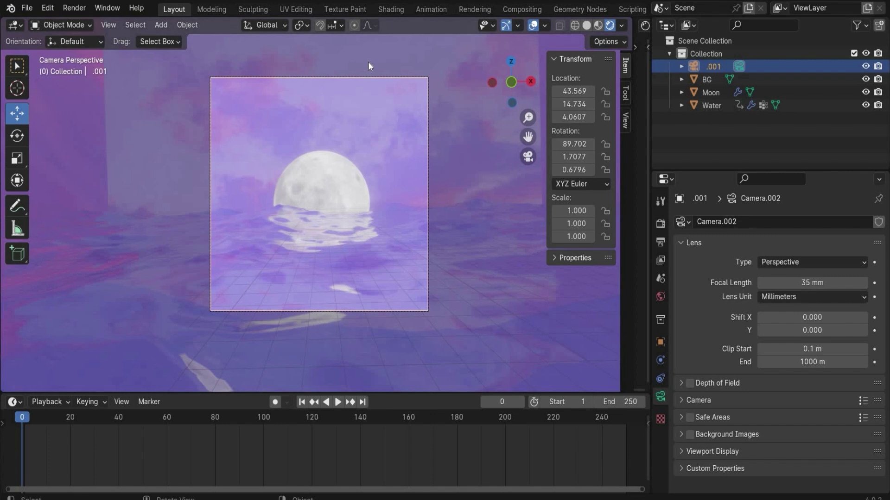
pyautogui.scroll(1, 241, 368)
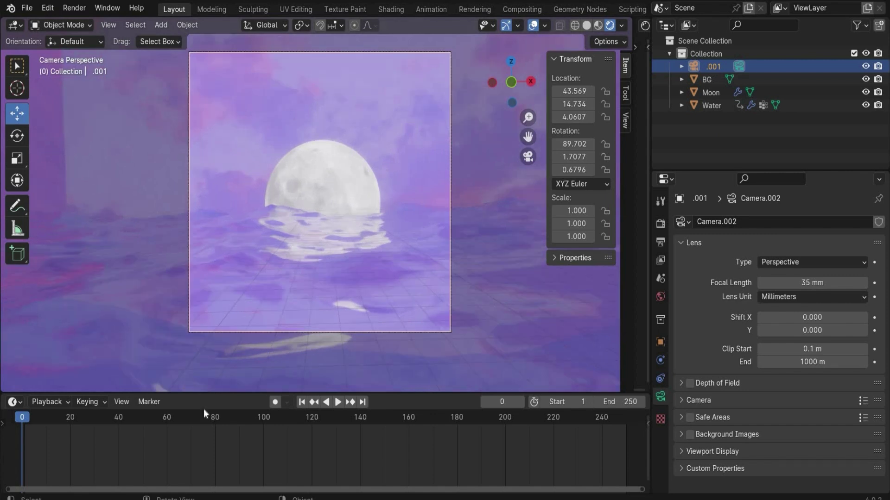
# Step: Play the wave animation through the camera, stop it, and return the timeline to frame 0
pyautogui.click(340, 403)
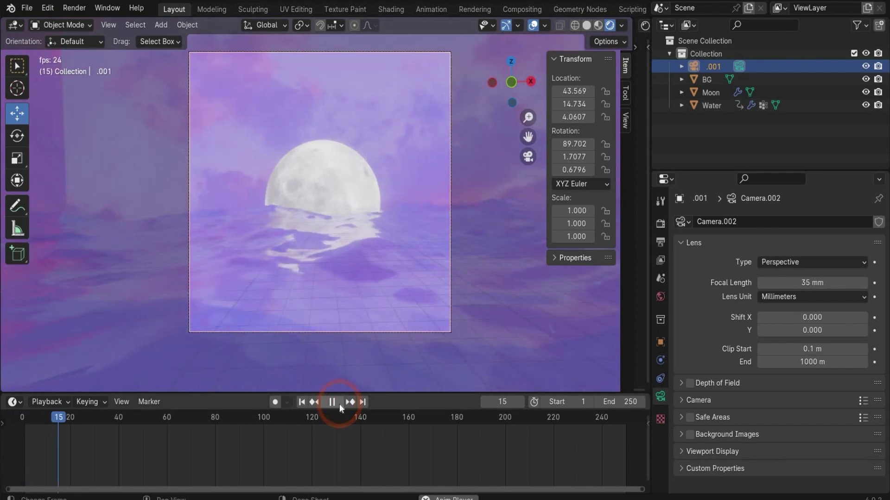
pyautogui.click(159, 424)
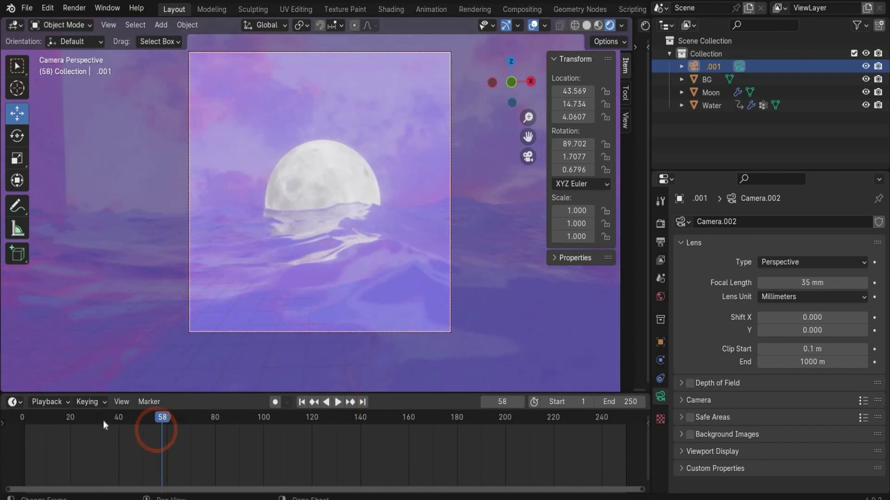
pyautogui.click(5, 426)
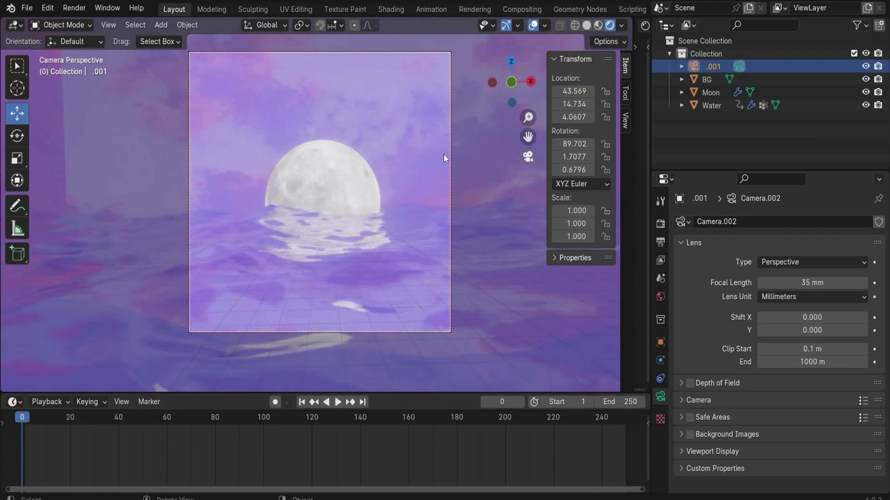
# Step: Leave the camera view and add a mesh plane to the scene
pyautogui.click(528, 157)
pyautogui.moveTo(227, 124); pyautogui.dragTo(227, 124, button='middle')
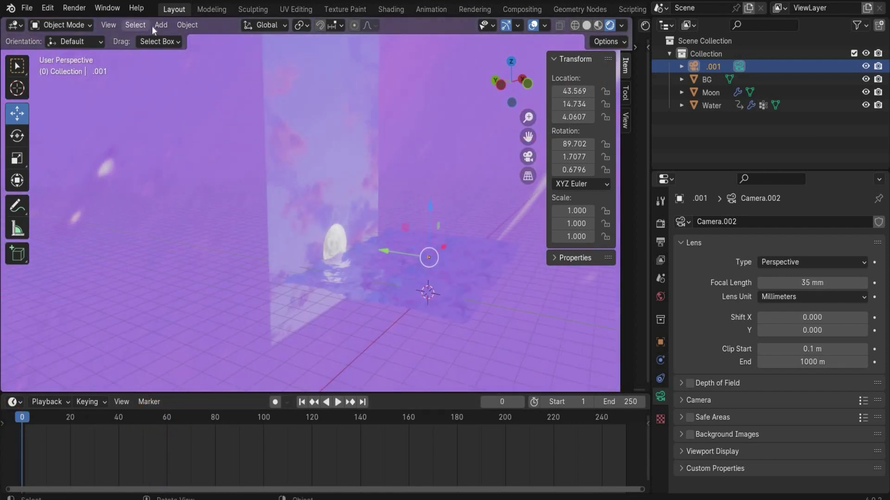
pyautogui.click(154, 27)
pyautogui.moveTo(177, 39)
pyautogui.click(275, 40)
pyautogui.scroll(2, 481, 250)
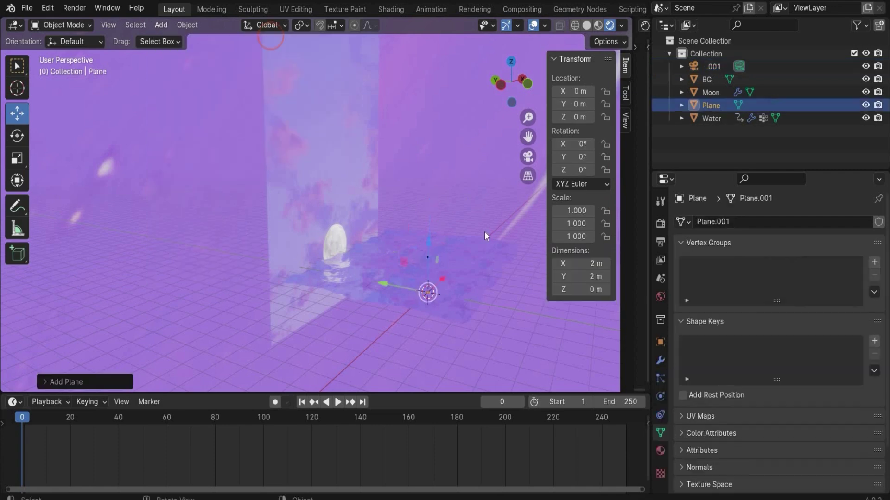
# Step: Set the new plane's location to X 40 m and Y -12 m
pyautogui.keyDown('shift'); pyautogui.moveTo(481, 250); pyautogui.dragTo(345, 259, button='middle'); pyautogui.keyUp('shift')
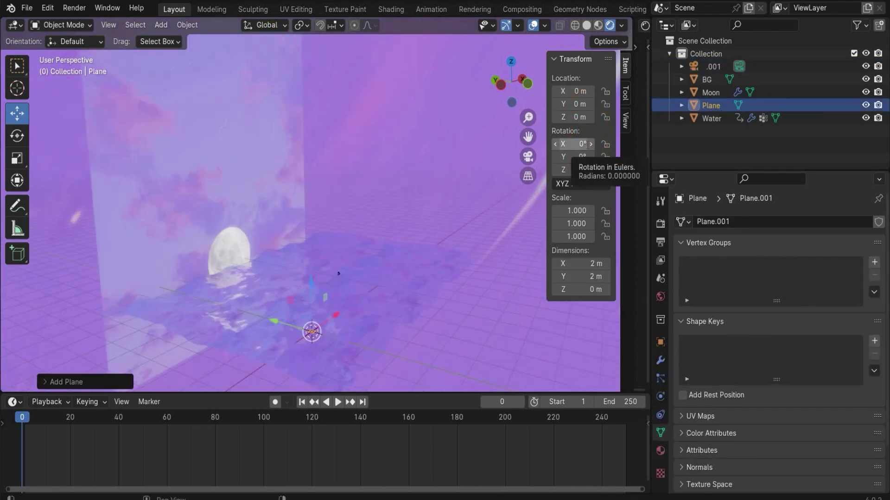
pyautogui.click(574, 91)
pyautogui.write('40')
pyautogui.press('Return')
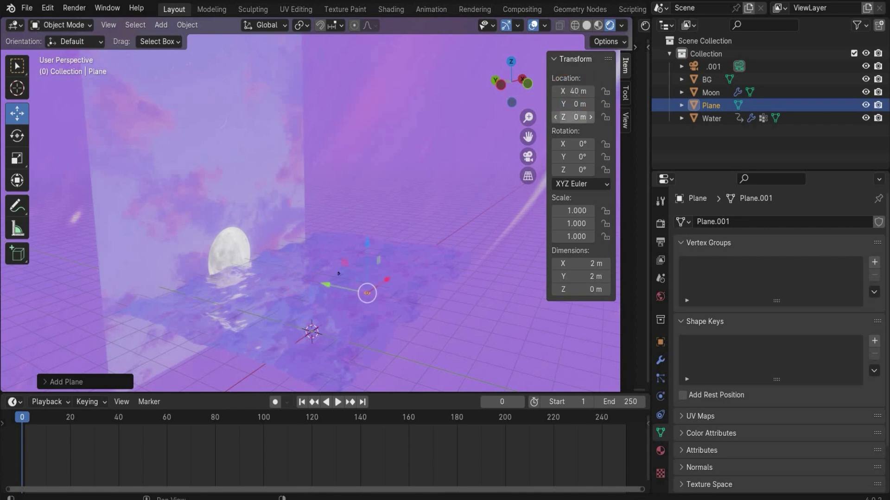
pyautogui.click(574, 110)
pyautogui.write('-1')
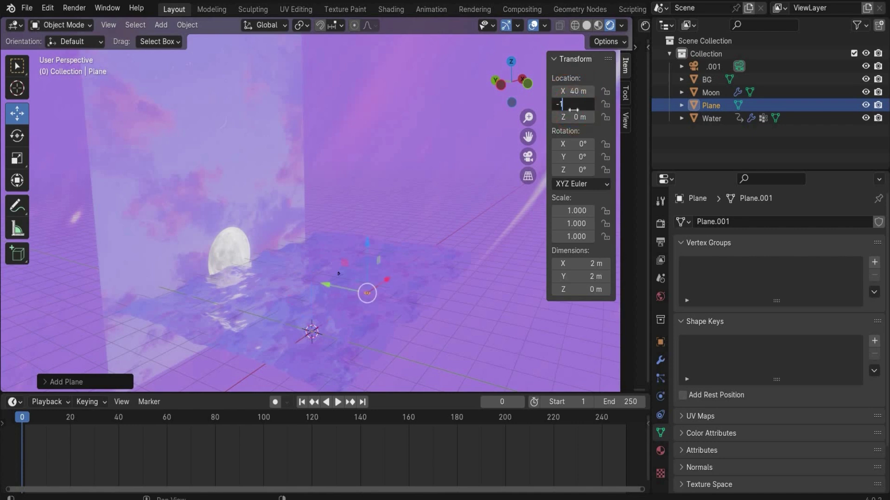
pyautogui.write('2')
pyautogui.press('Return')
pyautogui.scroll(4, 485, 330)
pyautogui.moveTo(528, 137); pyautogui.dragTo(320, 291)
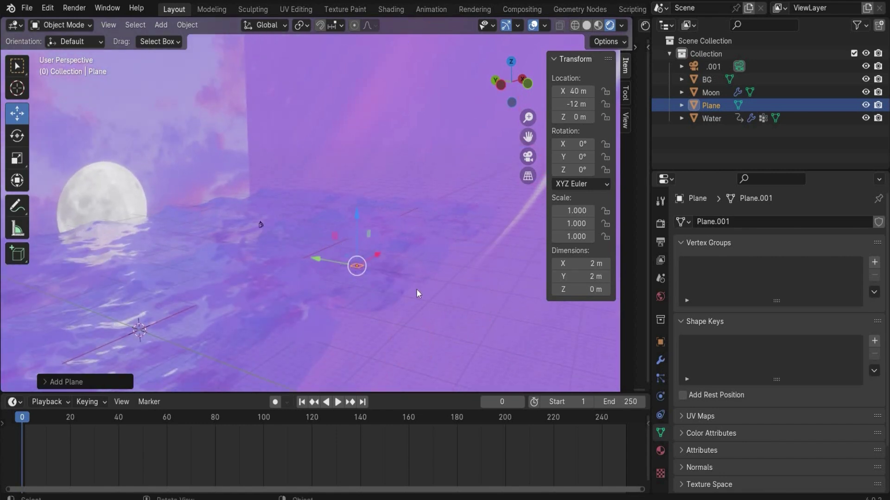
# Step: Subdivide the new plane's mesh with 5 cuts and return to Object Mode
pyautogui.scroll(4, 468, 197)
pyautogui.moveTo(528, 137); pyautogui.dragTo(342, 9)
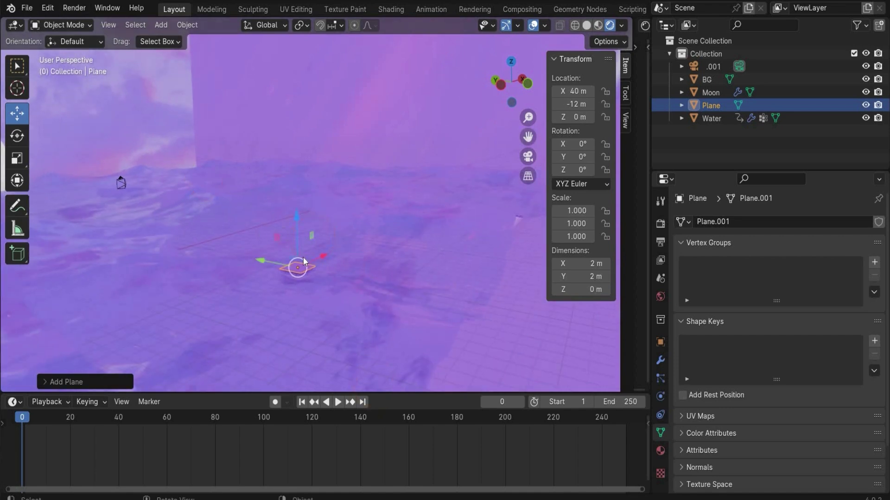
pyautogui.moveTo(307, 297); pyautogui.dragTo(256, 244, button='middle')
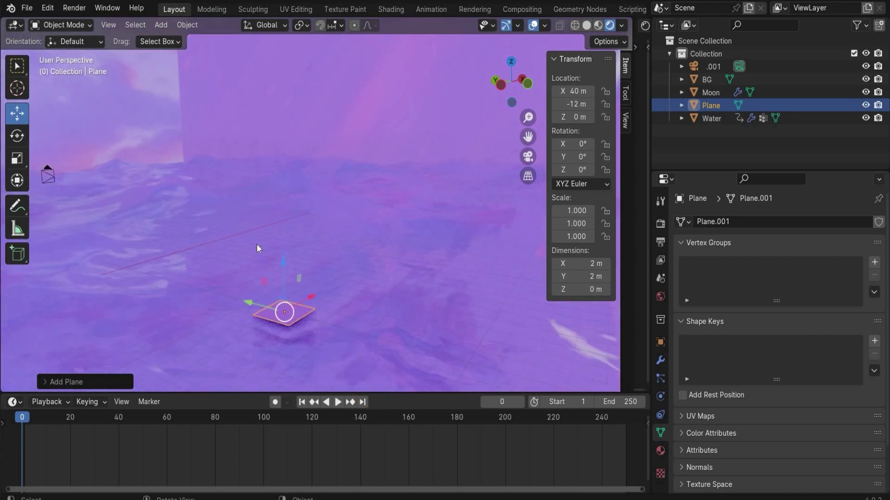
pyautogui.click(61, 25)
pyautogui.click(61, 55)
pyautogui.rightClick(288, 238)
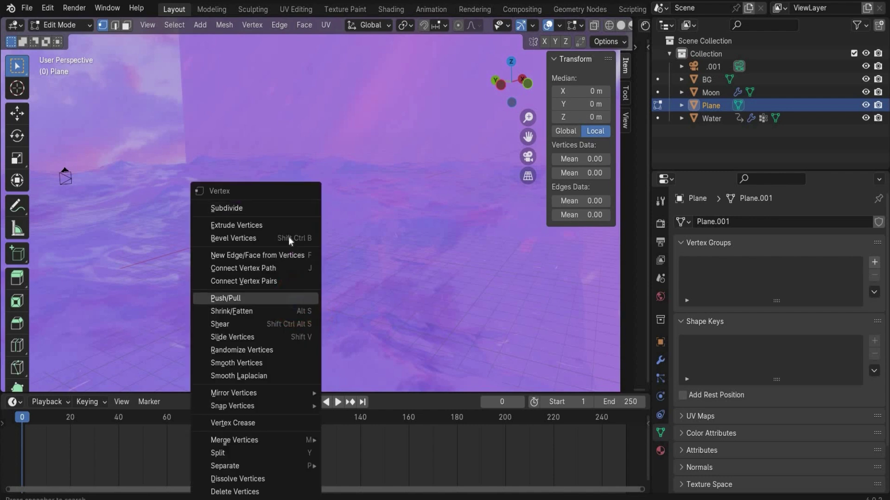
pyautogui.click(288, 208)
pyautogui.click(59, 387)
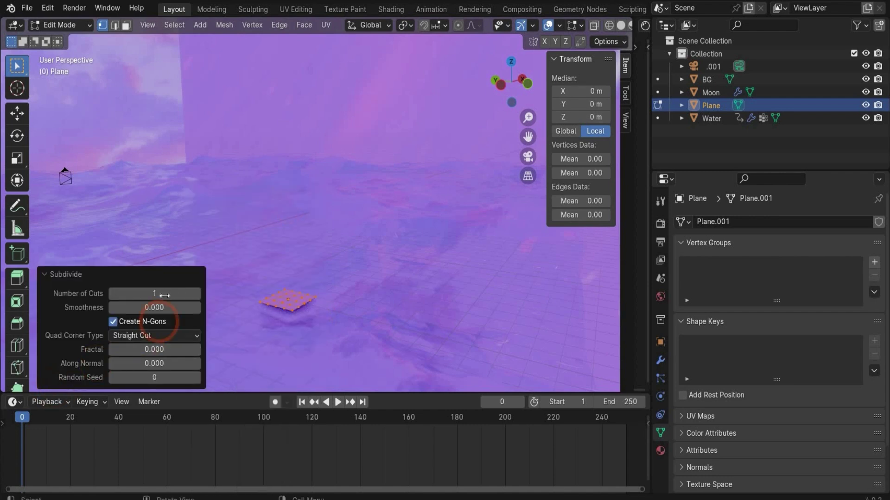
pyautogui.write('5')
pyautogui.press('Return')
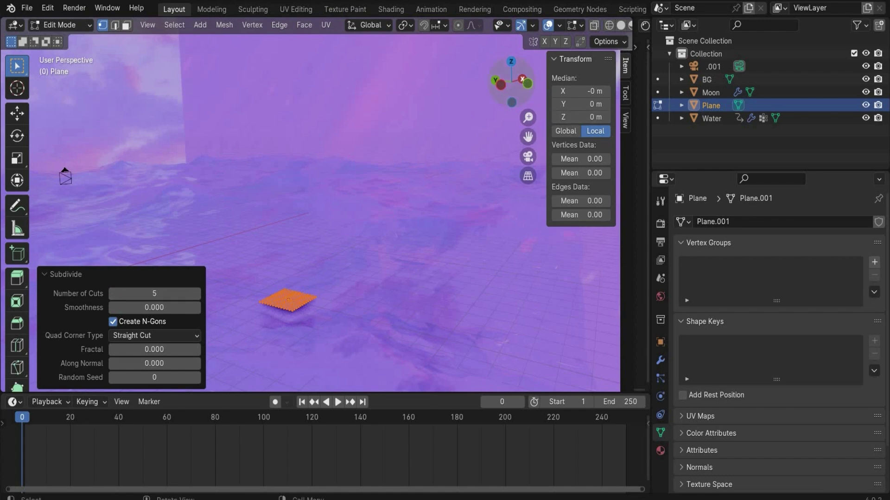
pyautogui.moveTo(510, 79); pyautogui.dragTo(505, 70)
pyautogui.click(60, 25)
pyautogui.click(68, 38)
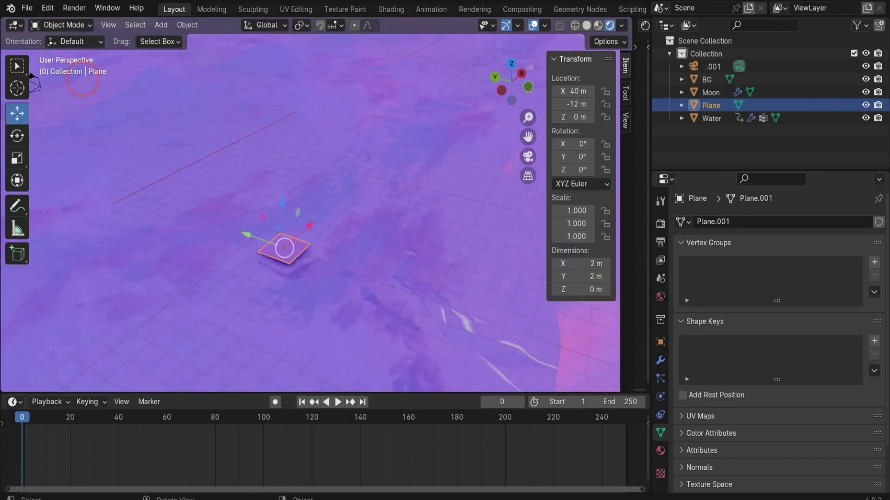
# Step: Add a Shrinkwrap modifier to the plane with the Water object as its target
pyautogui.click(661, 361)
pyautogui.click(722, 222)
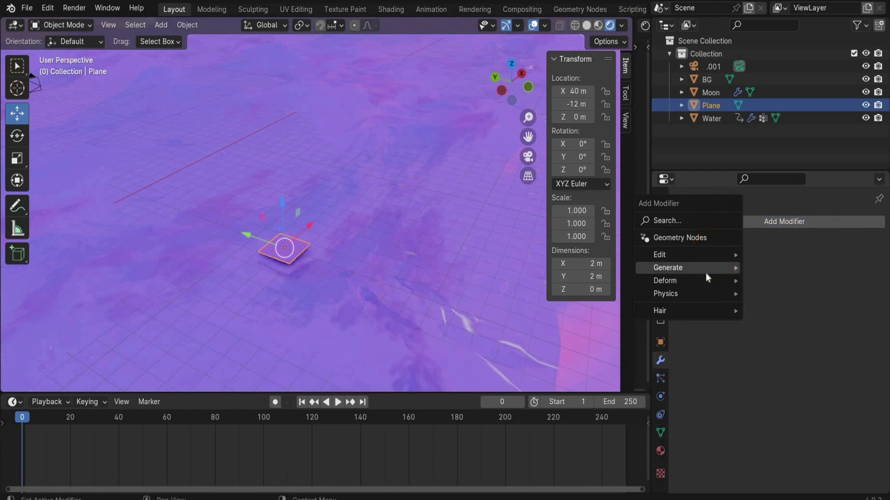
pyautogui.moveTo(702, 280)
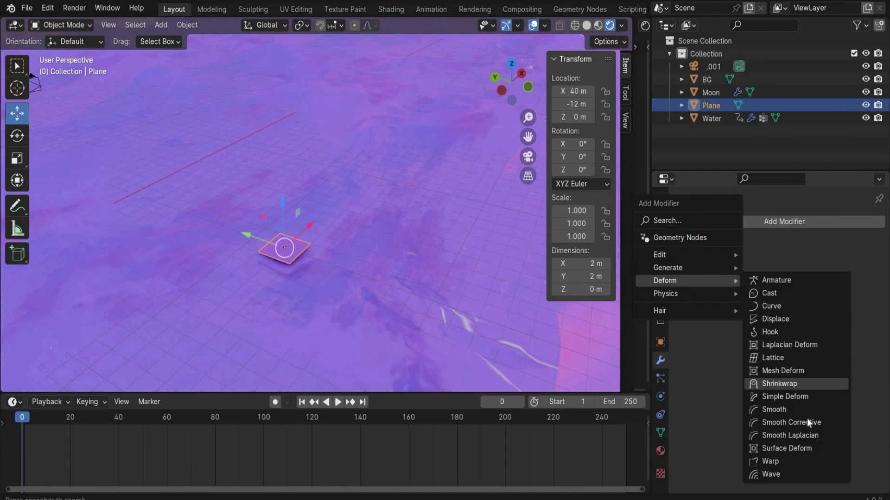
pyautogui.click(816, 385)
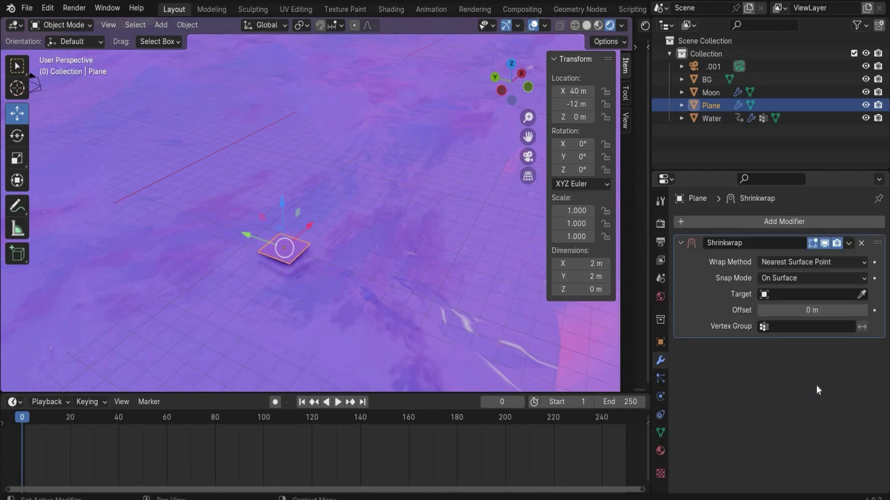
pyautogui.click(861, 295)
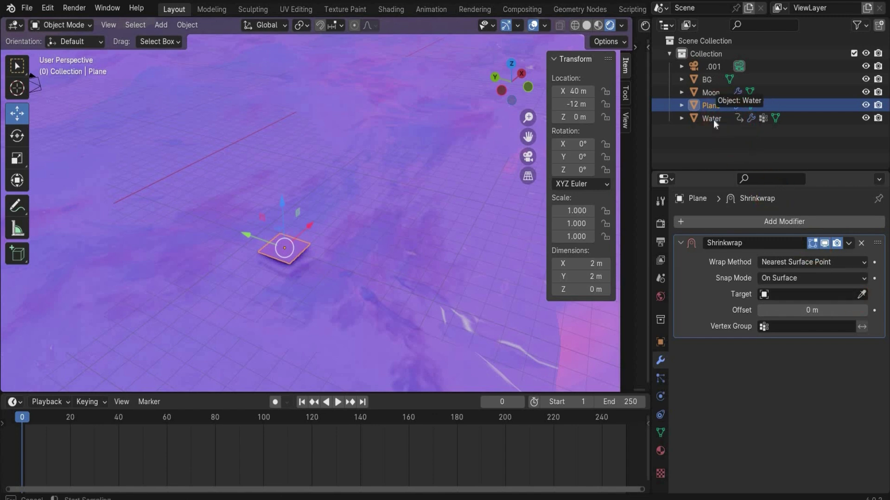
pyautogui.click(714, 122)
# Step: Play the animation to check how the plane follows the water, stop it, and return to frame 1
pyautogui.click(339, 402)
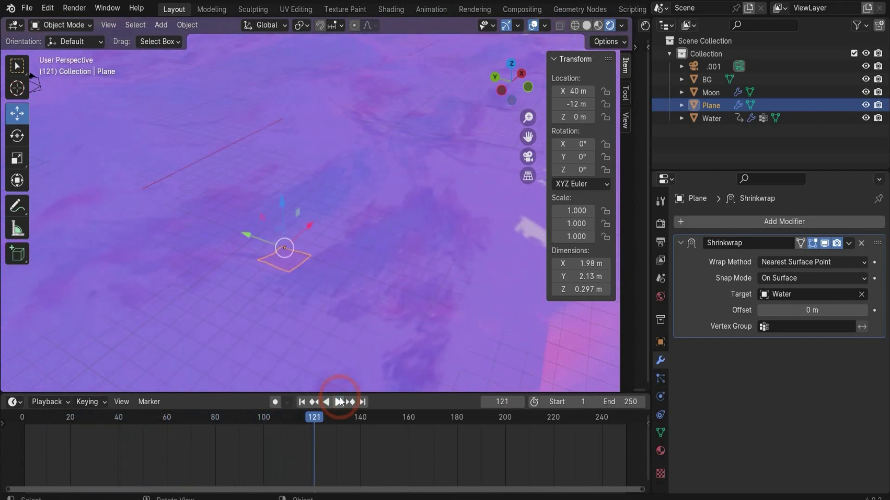
pyautogui.click(332, 403)
pyautogui.click(302, 402)
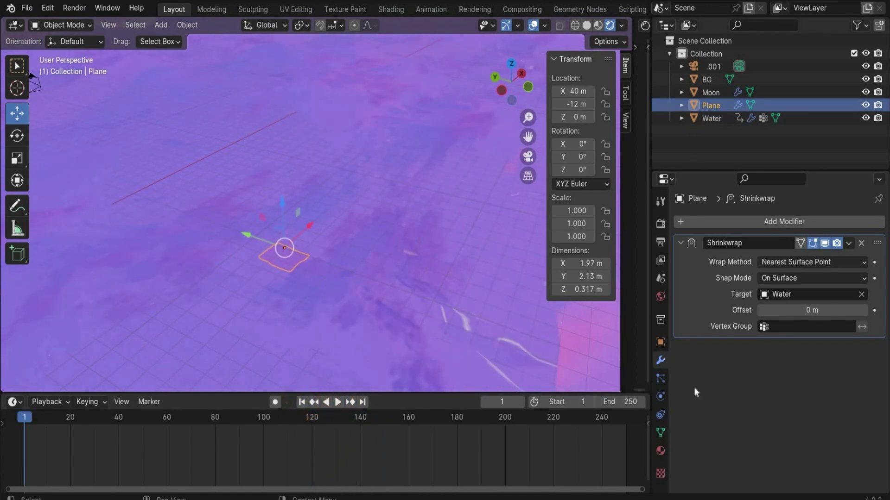
# Step: Create a vertex group on the plane, assign all of its vertices to it, and return to Object Mode
pyautogui.click(660, 433)
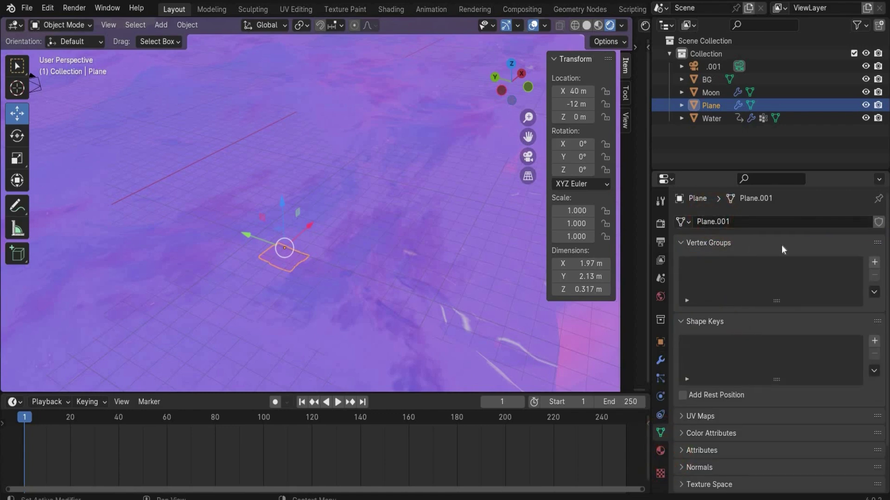
pyautogui.click(875, 263)
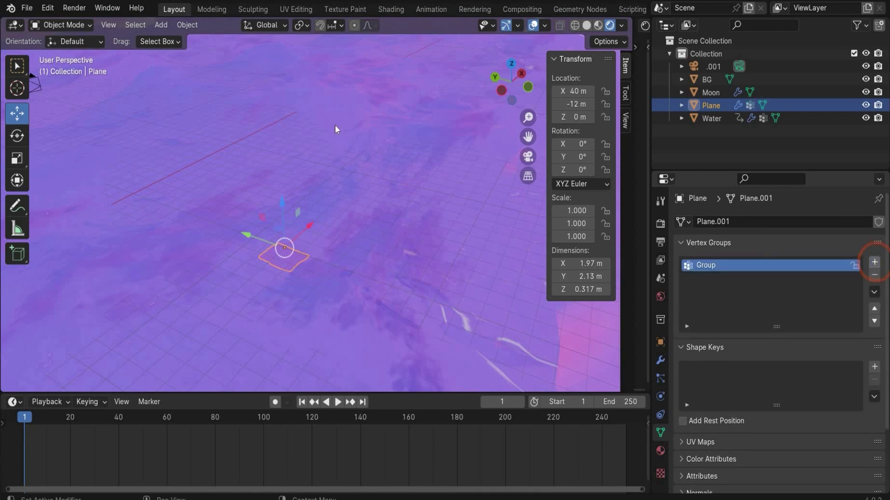
pyautogui.click(46, 26)
pyautogui.click(65, 56)
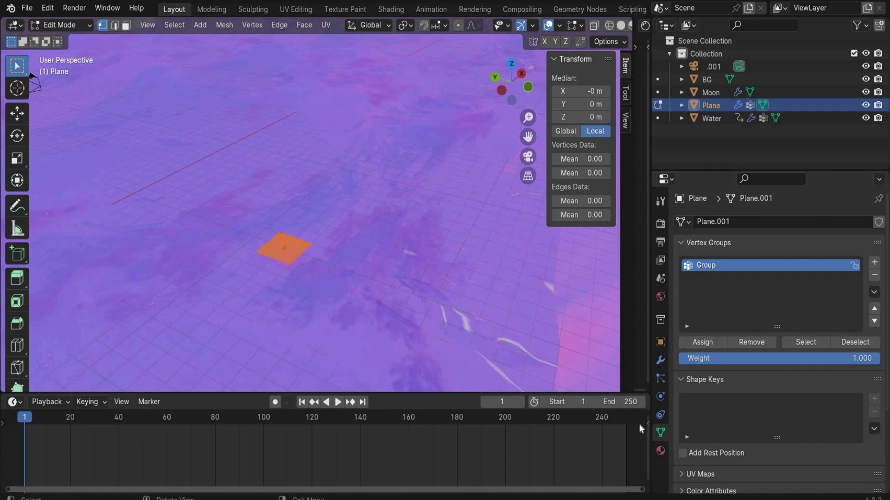
pyautogui.click(709, 346)
pyautogui.click(81, 25)
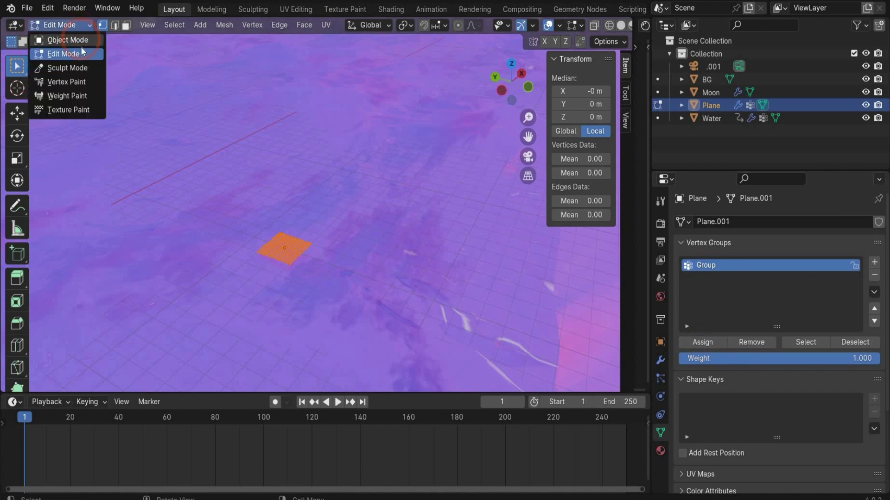
pyautogui.click(81, 40)
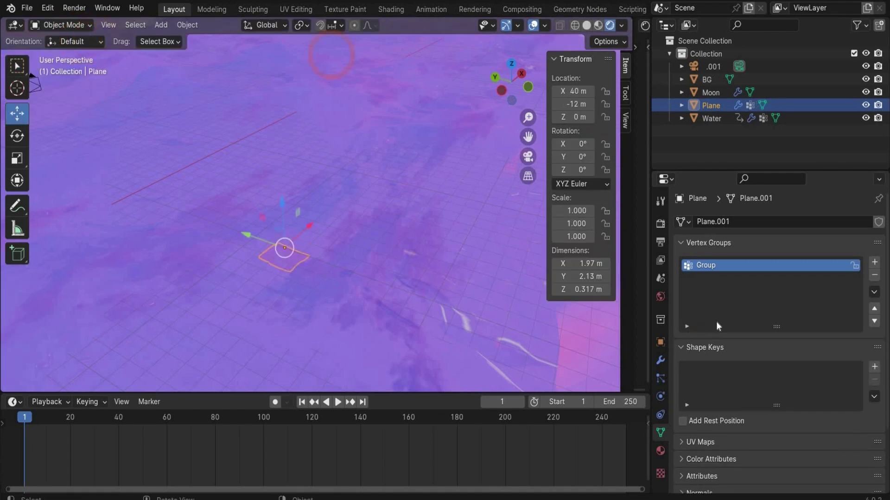
# Step: Add a Copy Location constraint to the camera, targeting Plane with the vertex group Group
pyautogui.click(713, 66)
pyautogui.click(715, 358)
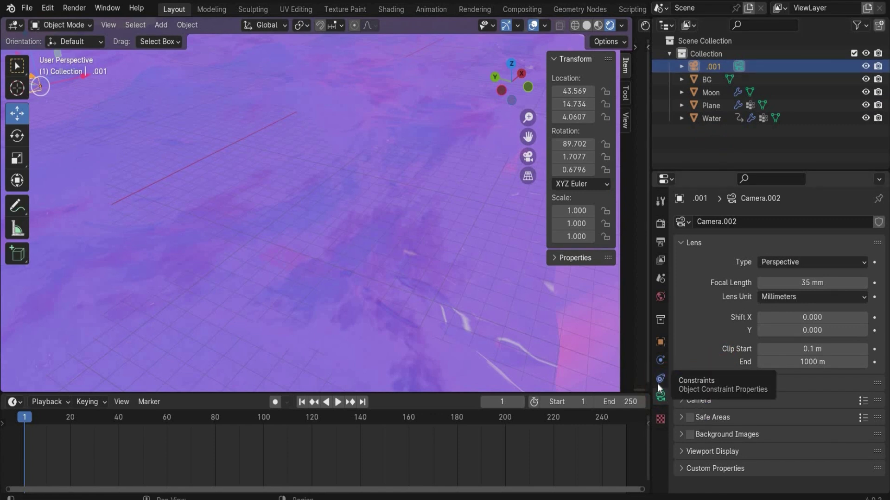
pyautogui.click(658, 383)
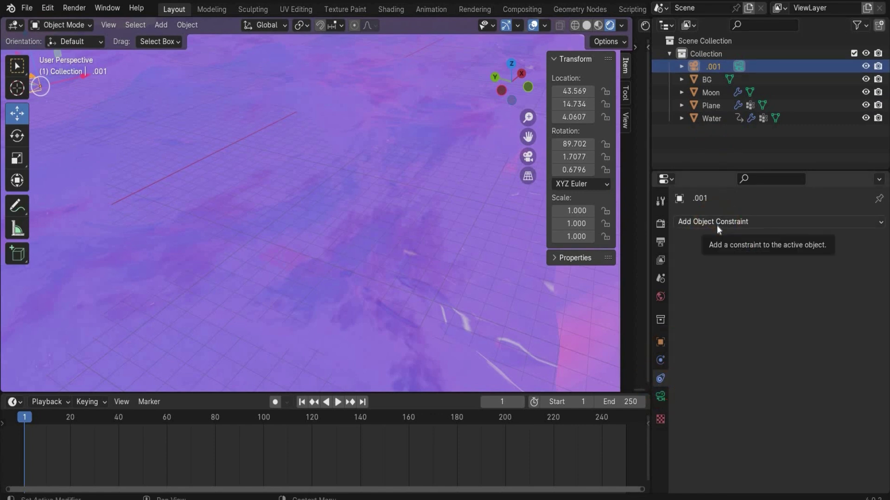
pyautogui.click(716, 225)
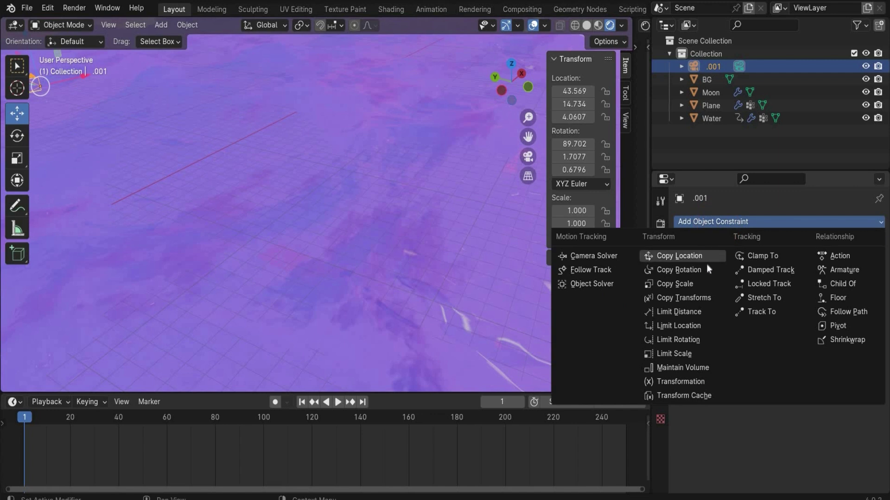
pyautogui.click(698, 256)
pyautogui.click(862, 262)
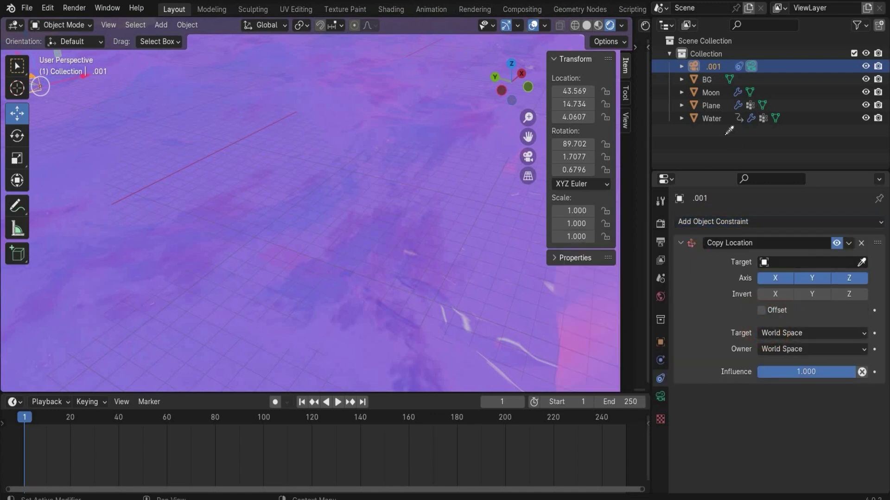
pyautogui.click(713, 106)
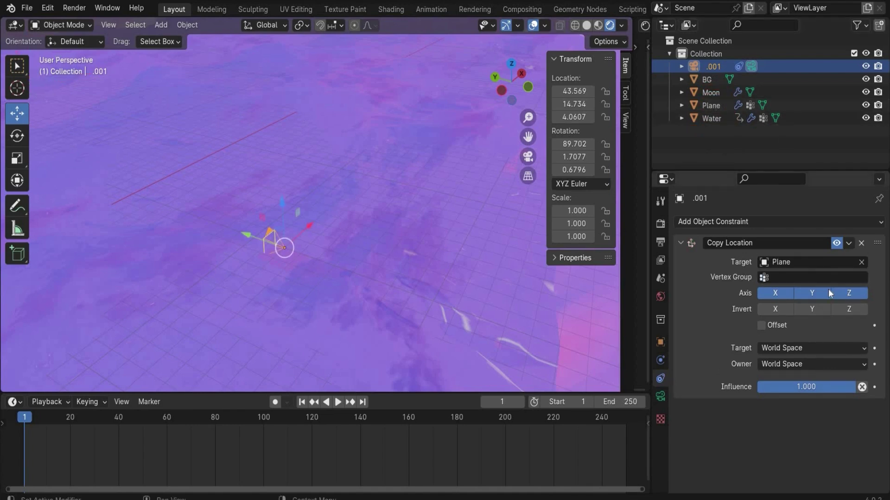
pyautogui.click(788, 277)
pyautogui.click(772, 293)
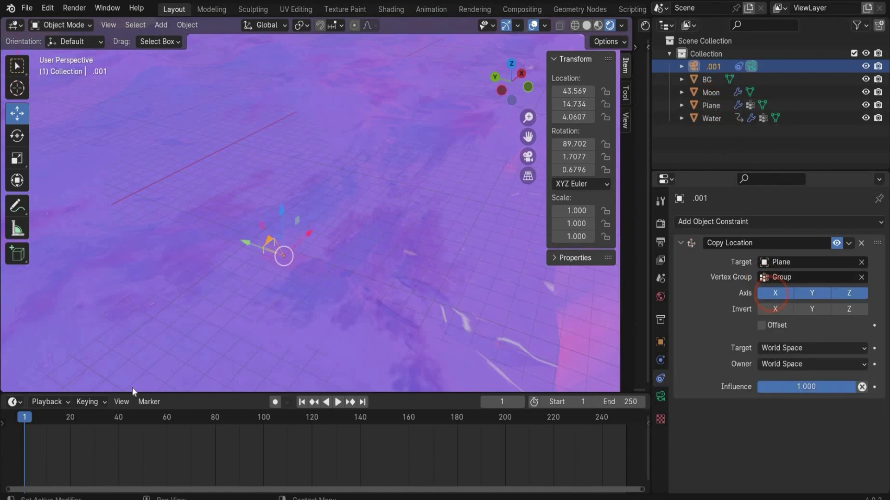
# Step: Play the animation in the scene and through the camera to check the constraint, and return to frame 0
pyautogui.click(338, 402)
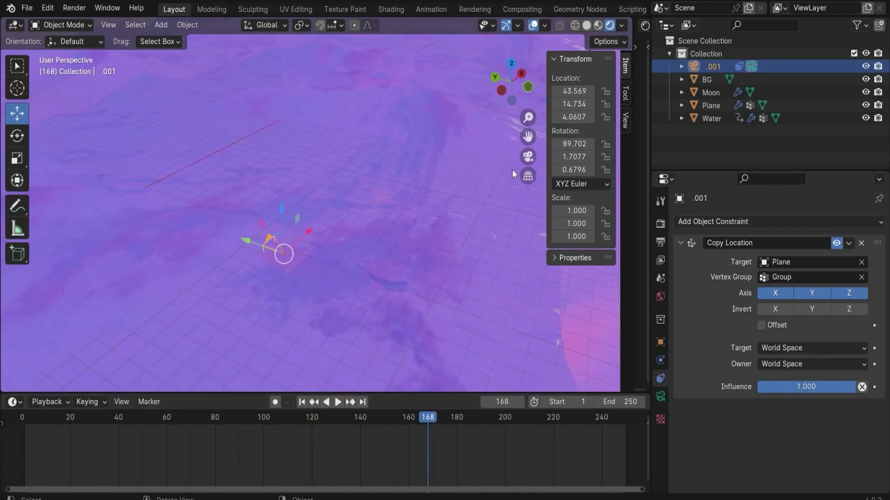
pyautogui.click(528, 156)
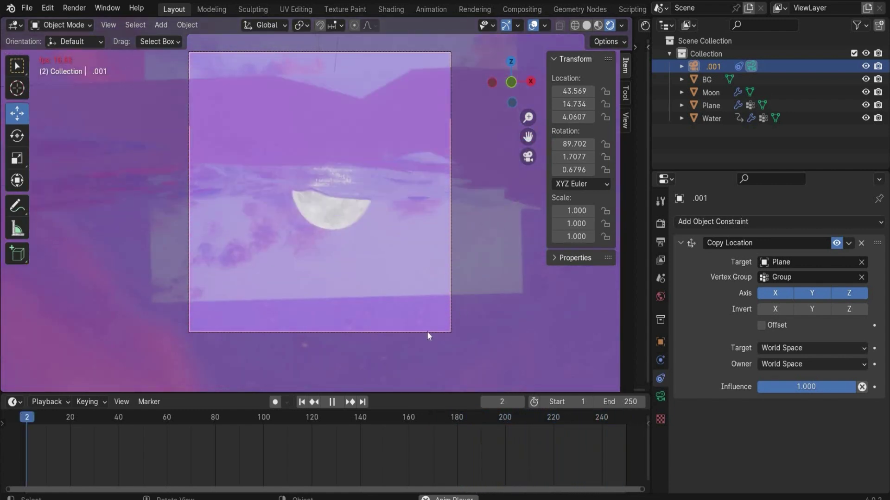
pyautogui.click(332, 402)
pyautogui.moveTo(100, 419); pyautogui.dragTo(3, 423)
pyautogui.press('space')
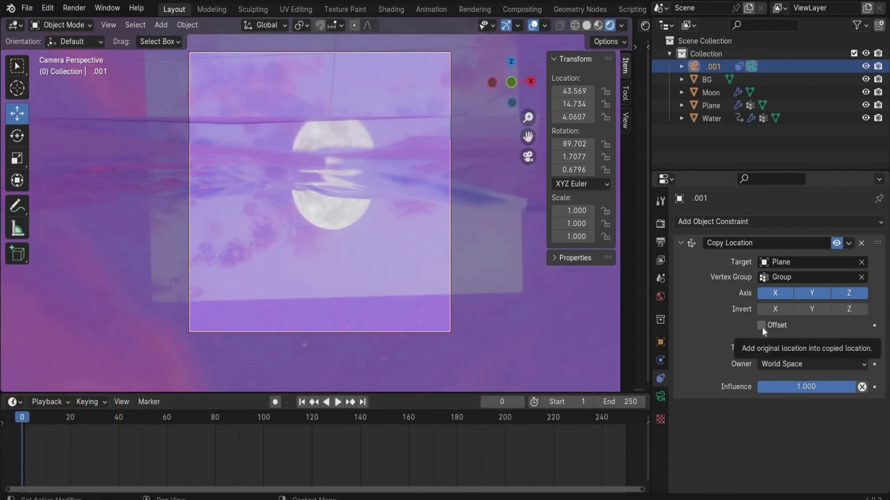
# Step: Enable Offset on the camera's Copy Location constraint and move the camera along X to about -0.48 m, in front of the moon
pyautogui.click(761, 326)
pyautogui.click(528, 157)
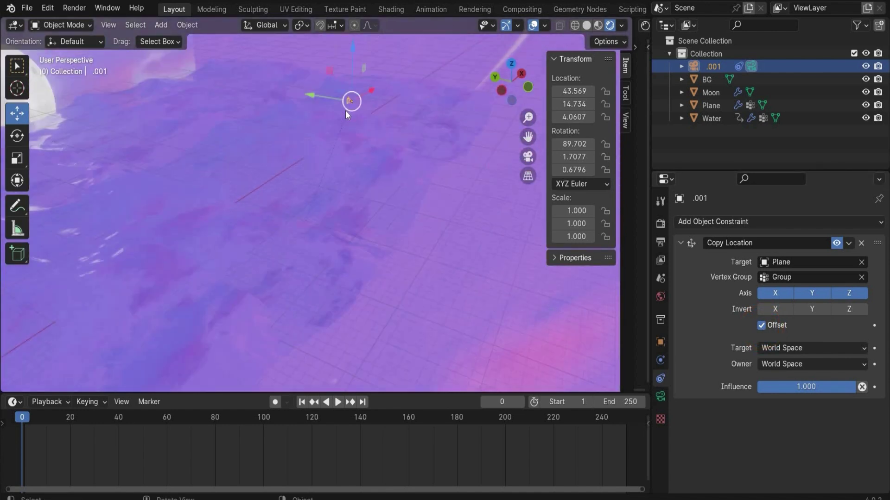
pyautogui.scroll(-2, 348, 111)
pyautogui.click(468, 153)
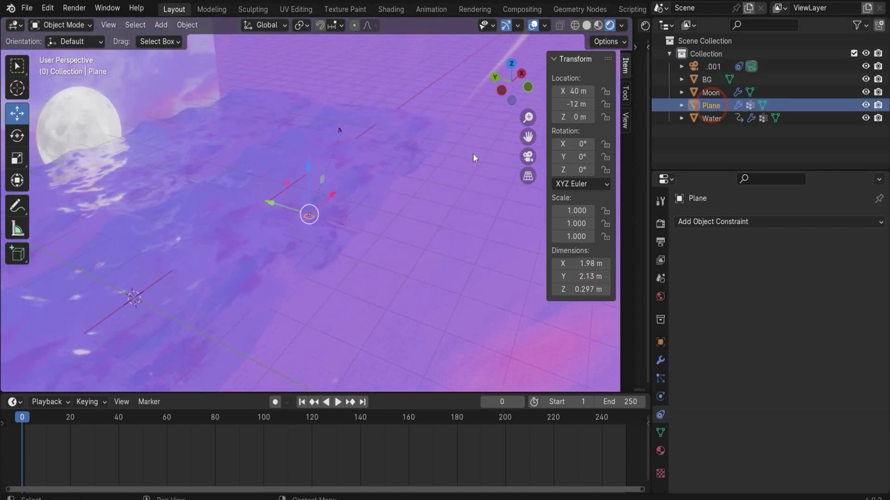
pyautogui.click(338, 132)
pyautogui.press('g')
pyautogui.press('x')
pyautogui.moveTo(307, 157); pyautogui.dragTo(315, 173)
pyautogui.moveTo(423, 79); pyautogui.dragTo(370, 80, button='middle')
pyautogui.moveTo(424, 79); pyautogui.dragTo(399, 70)
pyautogui.moveTo(478, 192); pyautogui.dragTo(394, 189)
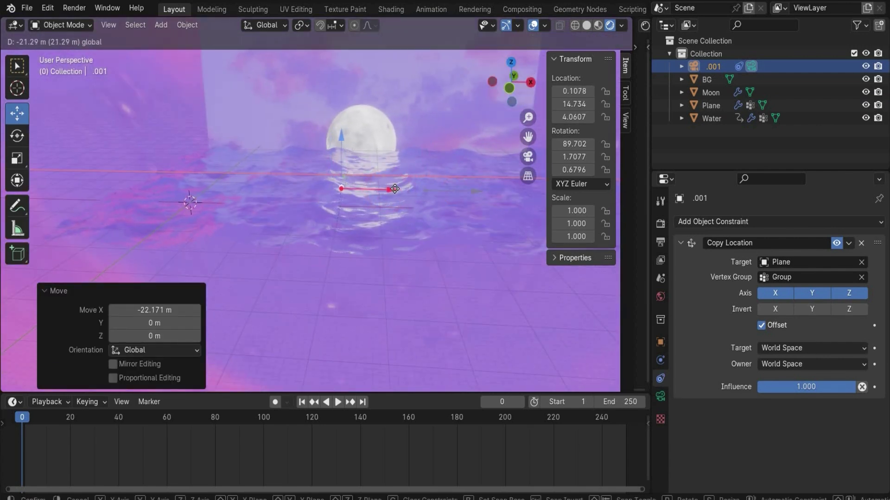
pyautogui.click(395, 189)
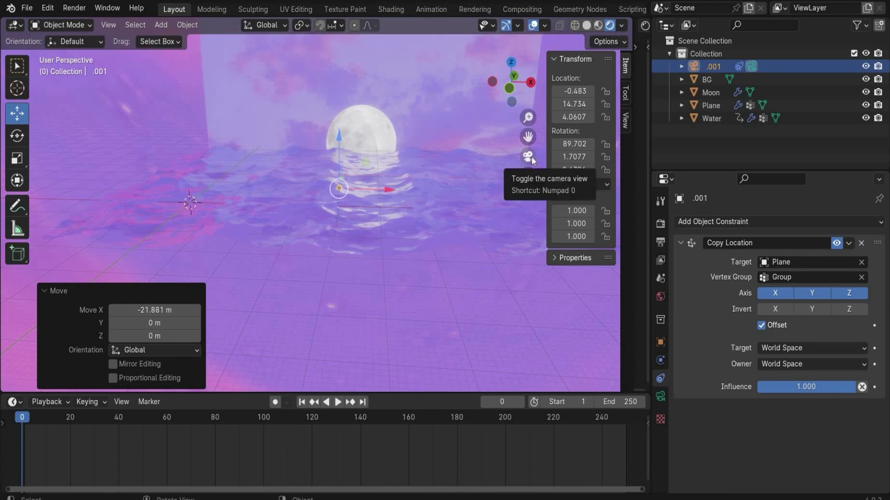
# Step: Adjust the camera's location to X 4.6369 m, Y 14.864 m, Z 3.9607 m in camera view, and play the animation to check the framing
pyautogui.click(528, 156)
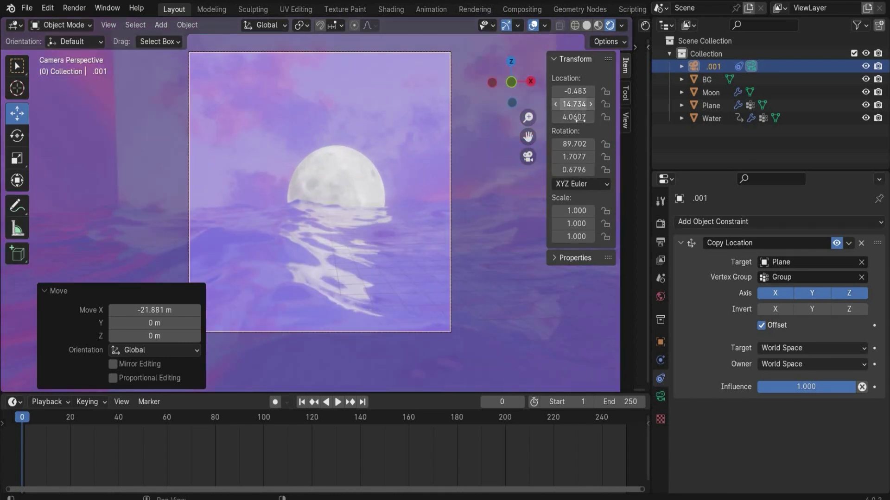
pyautogui.moveTo(575, 117); pyautogui.dragTo(860, 92)
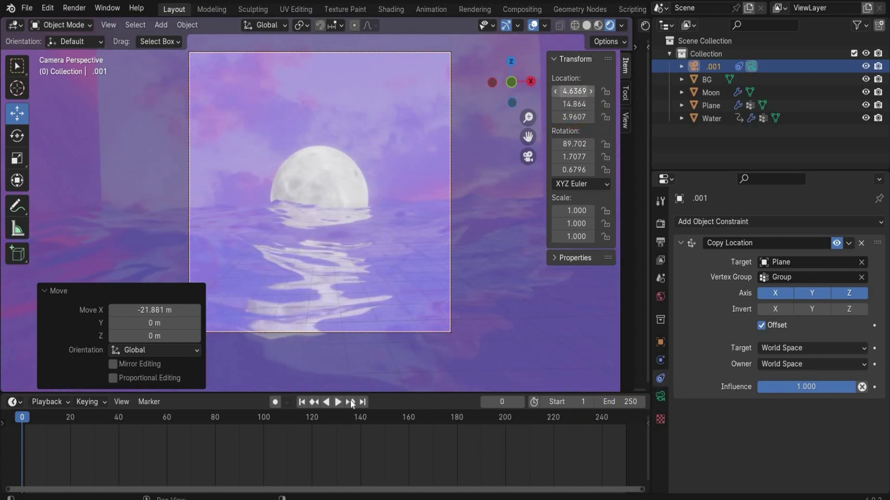
pyautogui.click(338, 402)
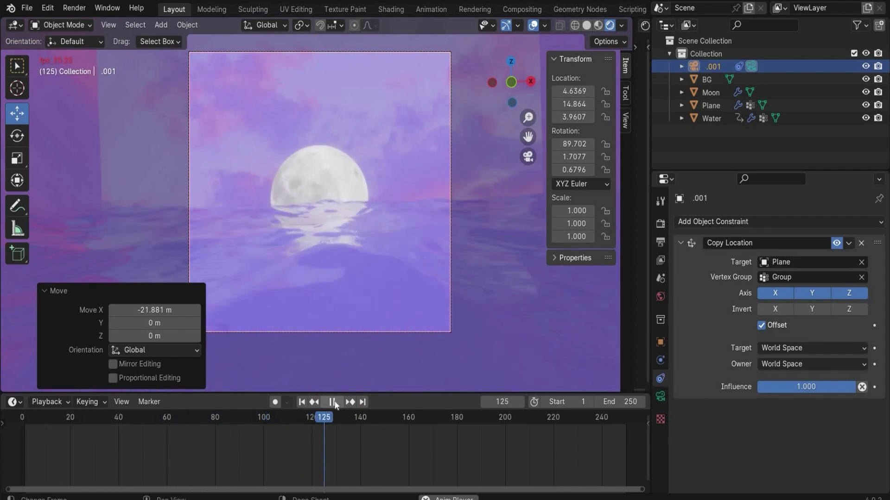
pyautogui.click(334, 403)
pyautogui.moveTo(373, 419); pyautogui.dragTo(24, 424)
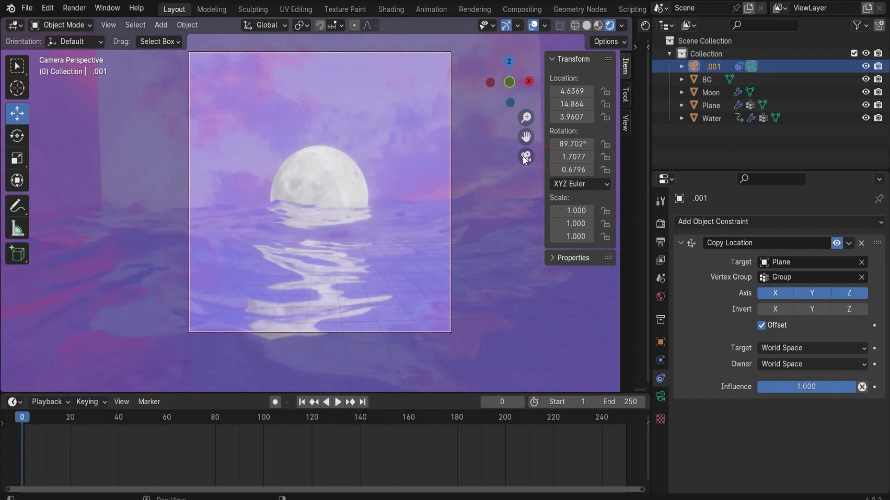
# Step: Insert keyframes for the camera's X, Y and Z rotation at frame 0
pyautogui.moveTo(547, 157); pyautogui.dragTo(512, 157)
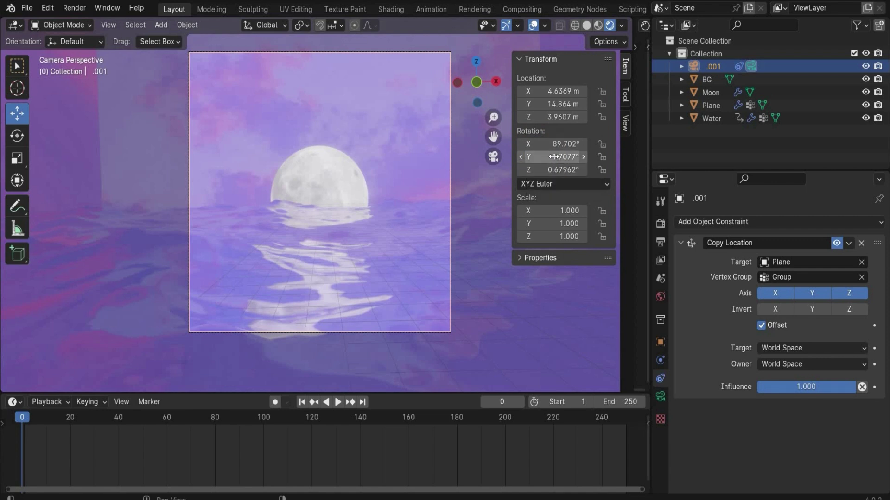
pyautogui.rightClick(553, 157)
pyautogui.click(553, 157)
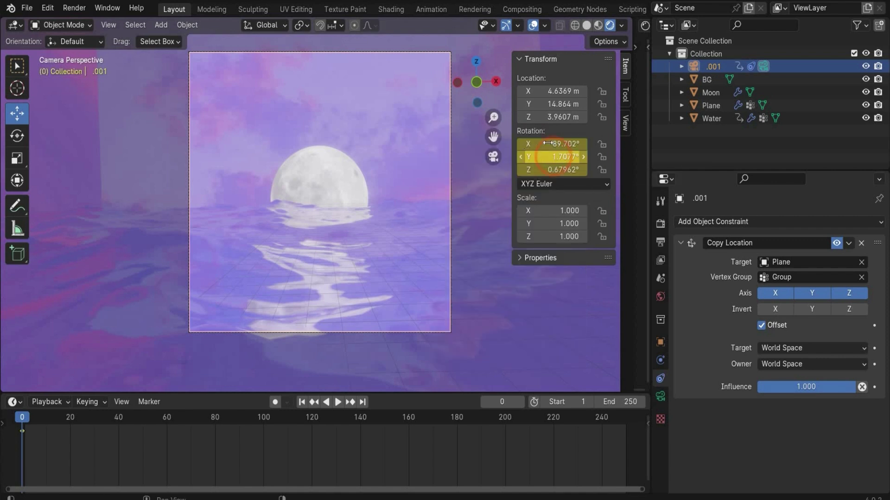
# Step: Switch the narrow Shader Editor area beside the 3D viewport to the Graph Editor and widen it to show the camera's rotation curves
pyautogui.moveTo(634, 170); pyautogui.dragTo(476, 169)
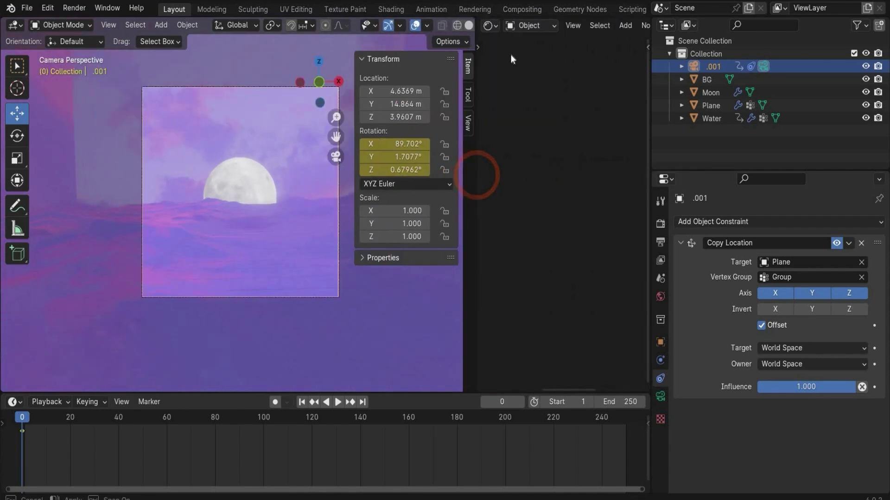
pyautogui.click(491, 27)
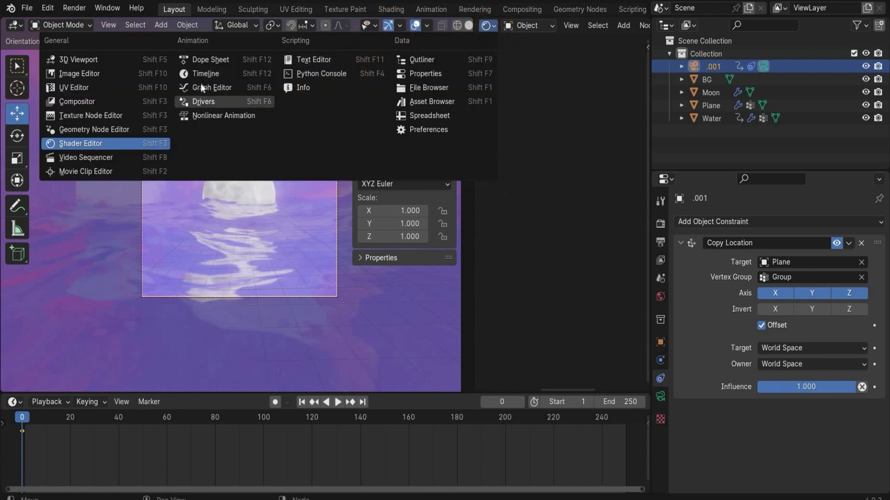
pyautogui.click(207, 87)
pyautogui.moveTo(474, 189); pyautogui.dragTo(360, 171)
pyautogui.moveTo(483, 167); pyautogui.dragTo(281, 118)
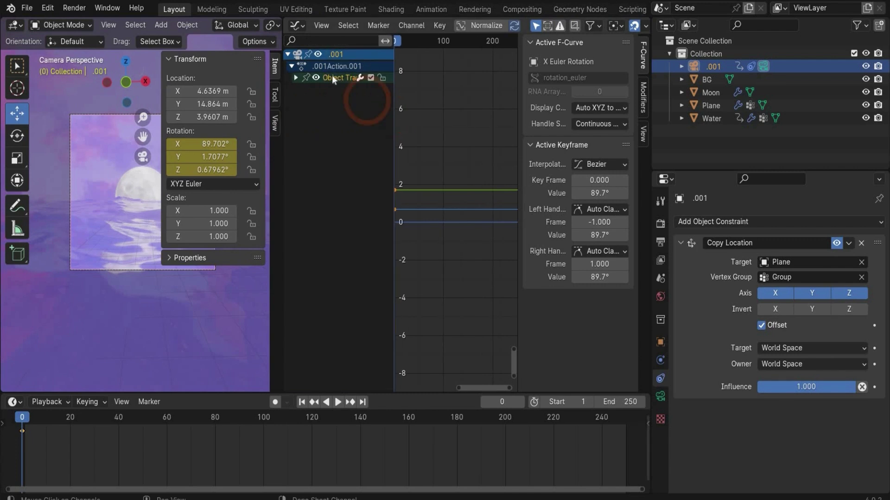
# Step: Expand the camera's Object Transforms channels, select the X Euler Rotation curve, and hide the 3D viewport's sidebar
pyautogui.click(332, 75)
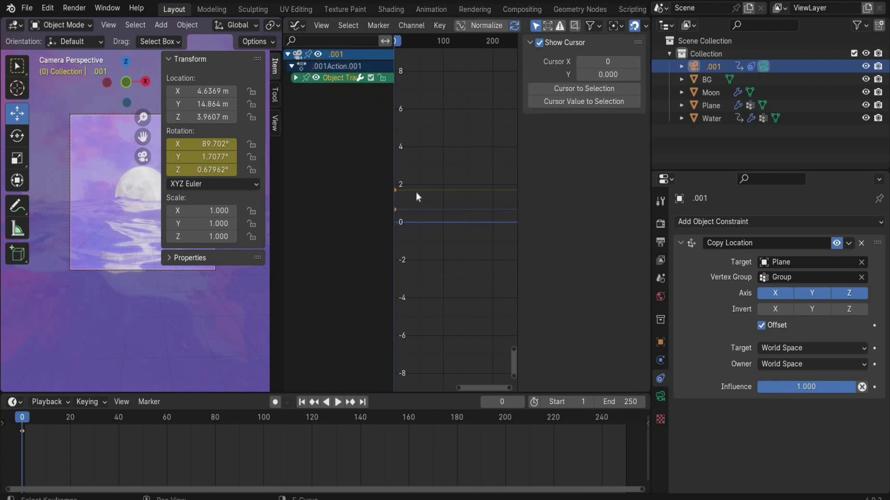
pyautogui.click(417, 193)
pyautogui.click(295, 78)
pyautogui.click(327, 92)
pyautogui.click(399, 96)
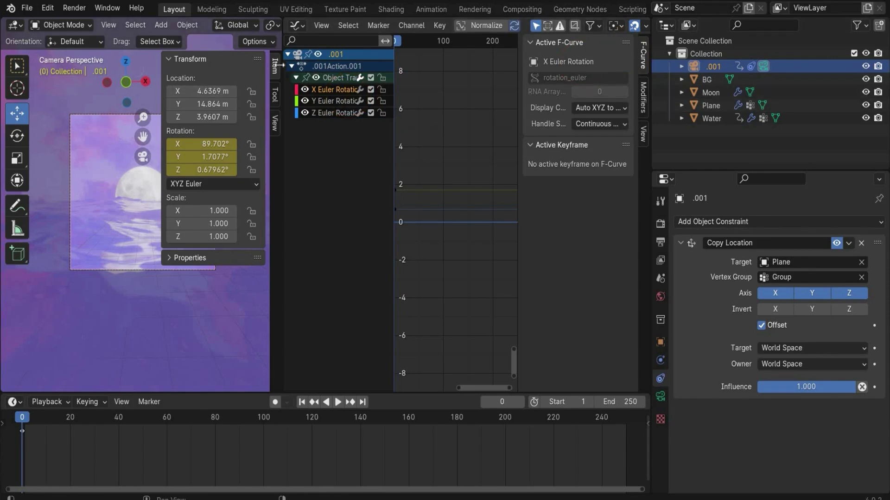
pyautogui.moveTo(274, 65); pyautogui.dragTo(451, 119)
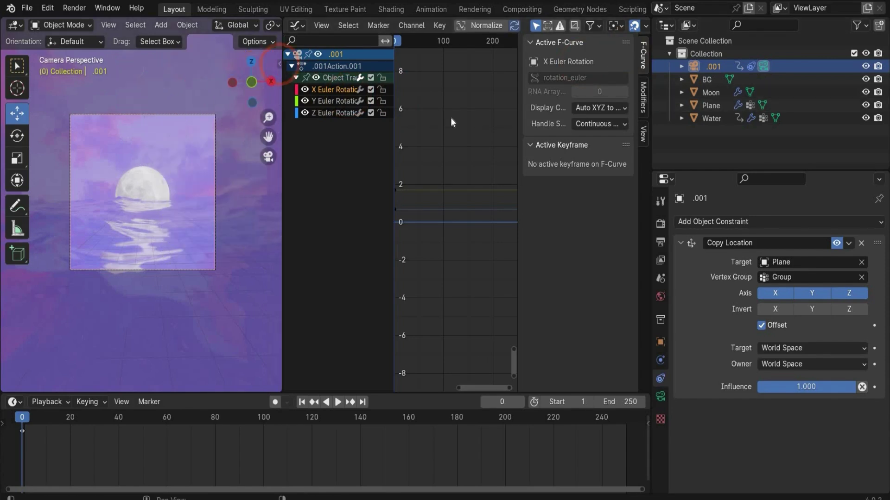
# Step: Add a Noise modifier to the X Euler Rotation curve with Scale 25 and Strength 2
pyautogui.click(644, 96)
pyautogui.click(591, 45)
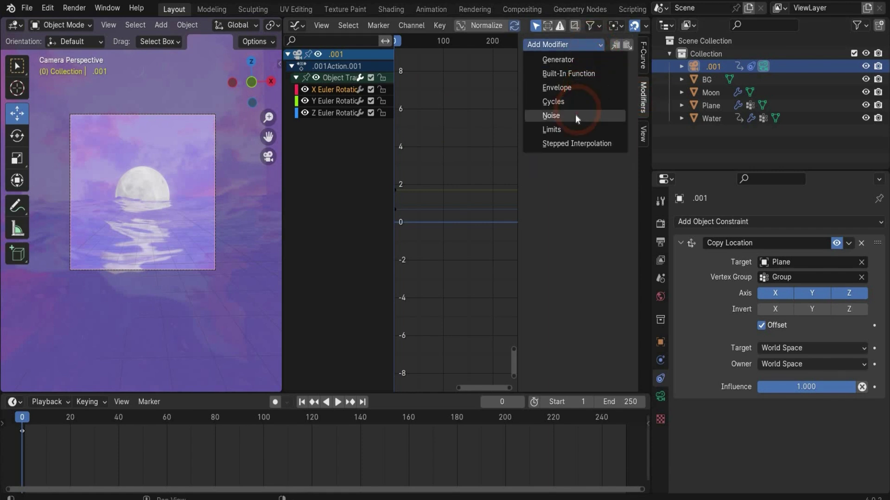
pyautogui.click(574, 115)
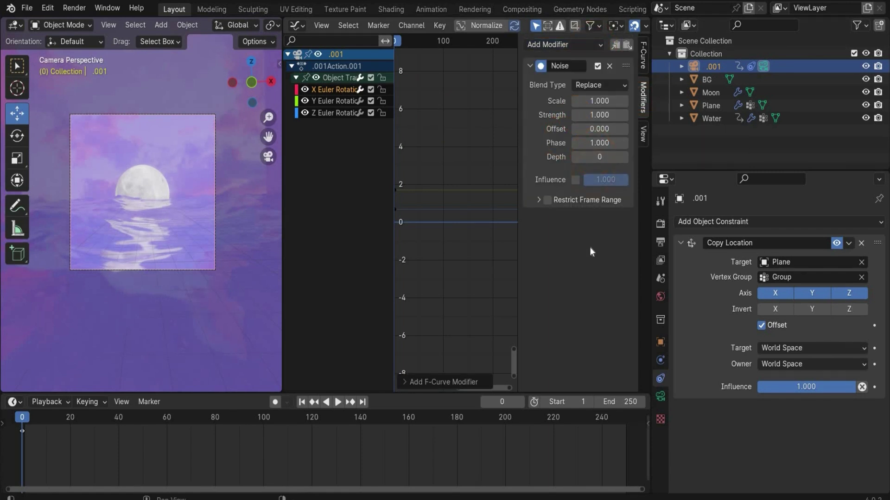
pyautogui.click(616, 101)
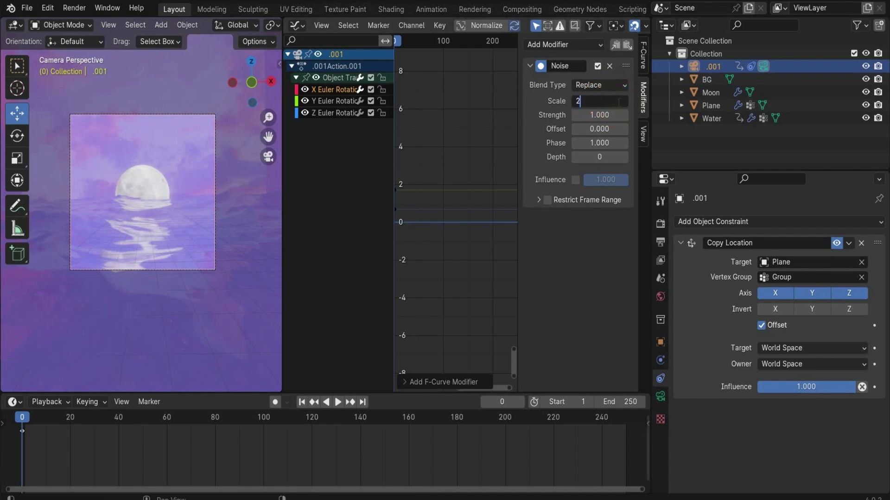
pyautogui.press('Return')
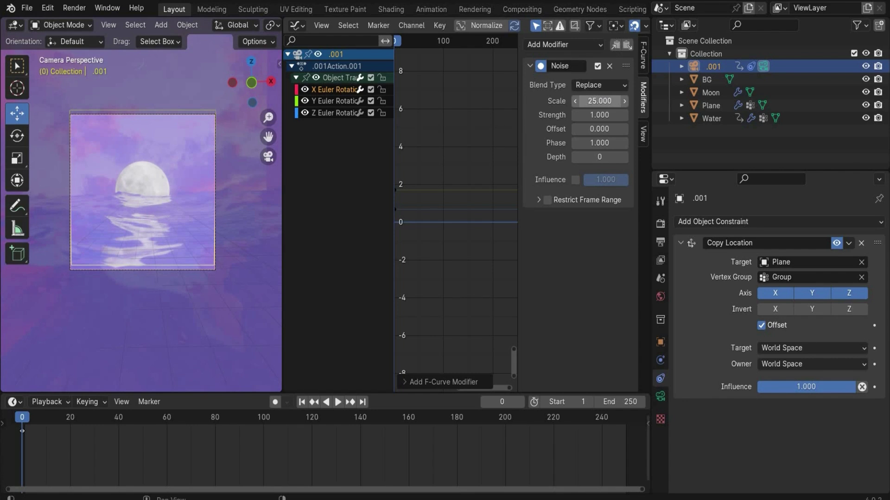
pyautogui.press('Return')
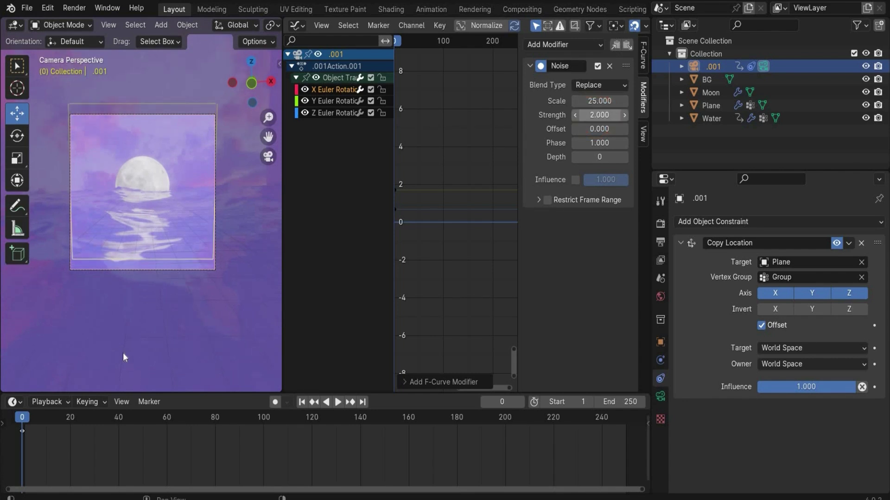
# Step: Play the animation to check the noise on the camera's X rotation, and return to frame 0
pyautogui.click(341, 407)
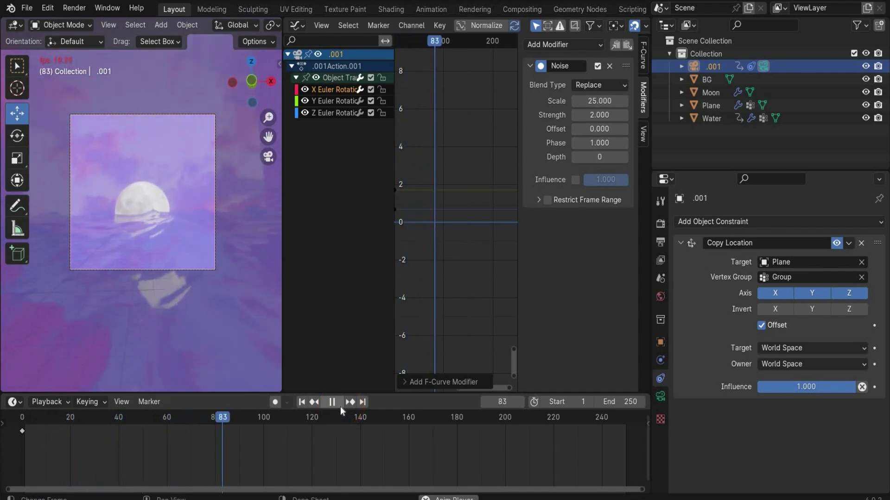
pyautogui.click(338, 407)
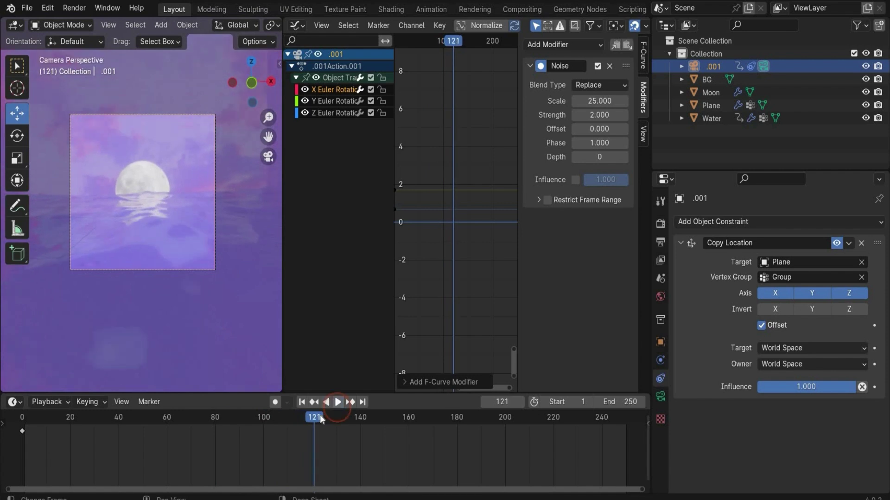
pyautogui.hotkey('shift', 'Left')
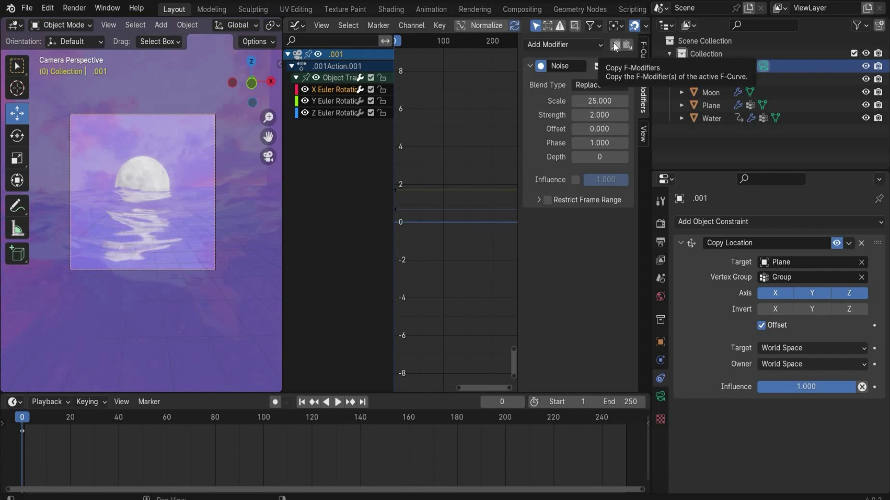
# Step: Copy the Noise modifier from the X Euler Rotation curve to Y Euler Rotation and set its Offset to 500
pyautogui.click(616, 45)
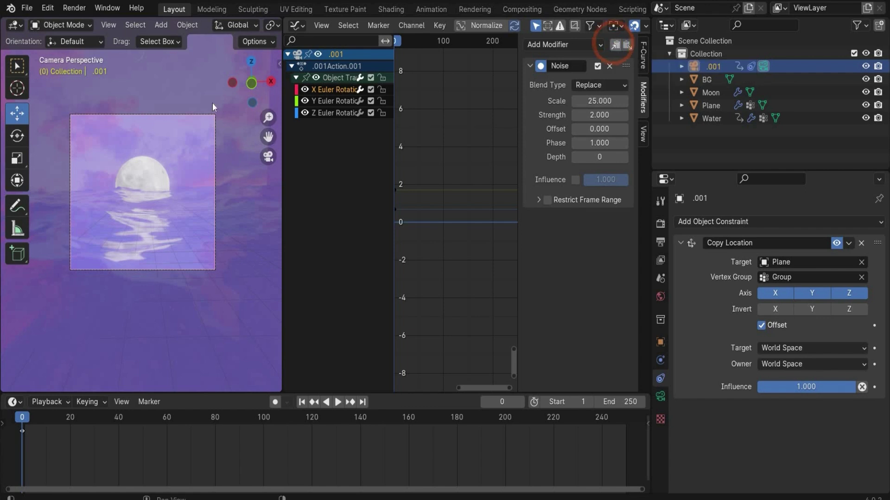
pyautogui.click(325, 102)
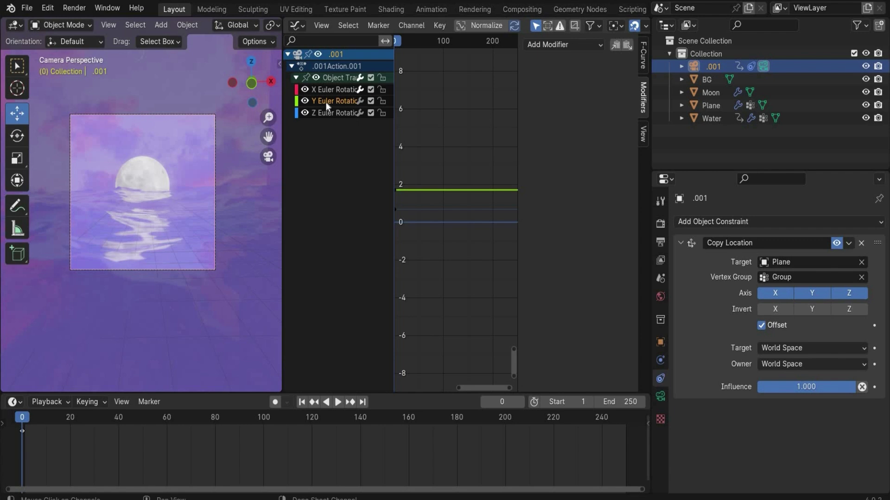
pyautogui.click(627, 46)
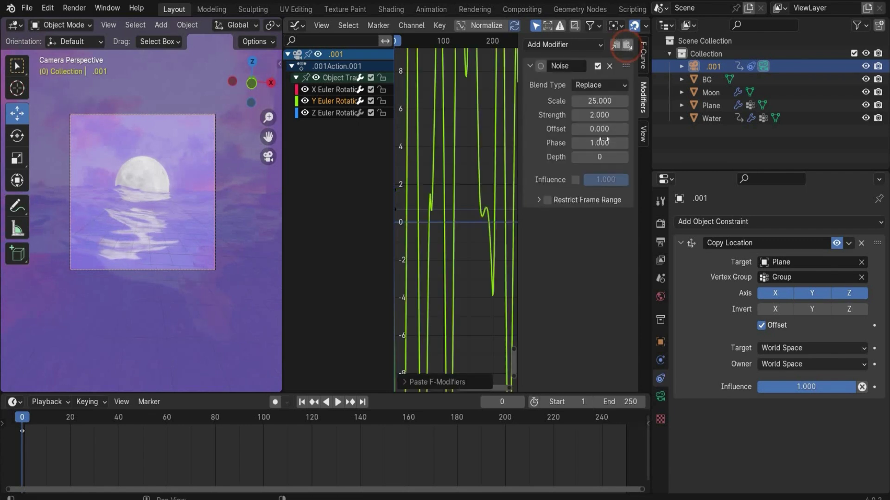
pyautogui.click(608, 131)
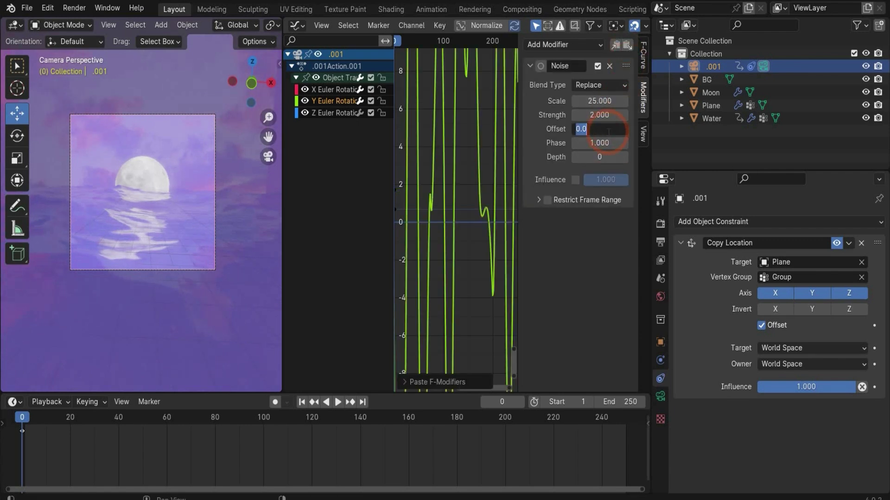
pyautogui.write('500')
pyautogui.press('Return')
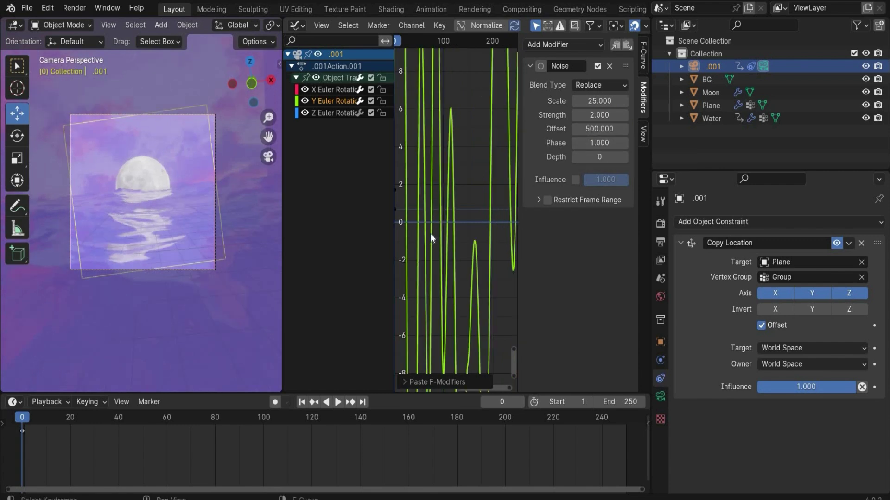
# Step: Paste the copied Noise modifier onto the Z Euler Rotation curve and set its Offset to 250
pyautogui.scroll(-15, 430, 234)
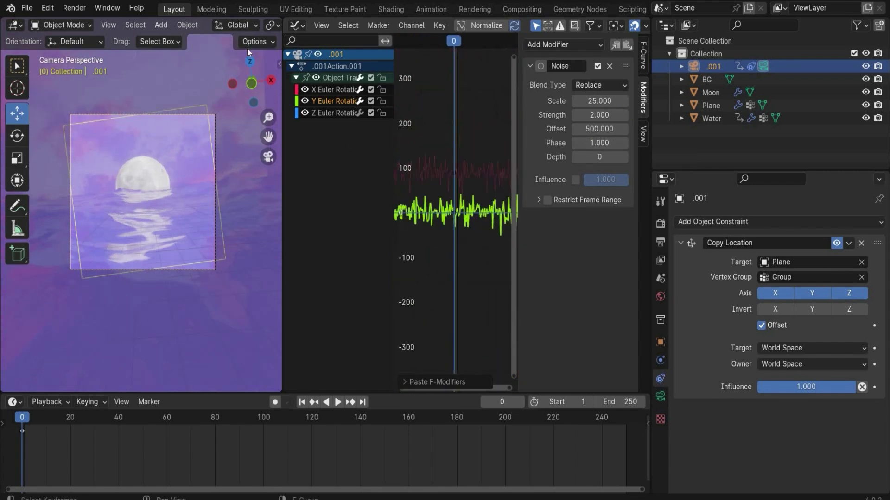
pyautogui.click(331, 111)
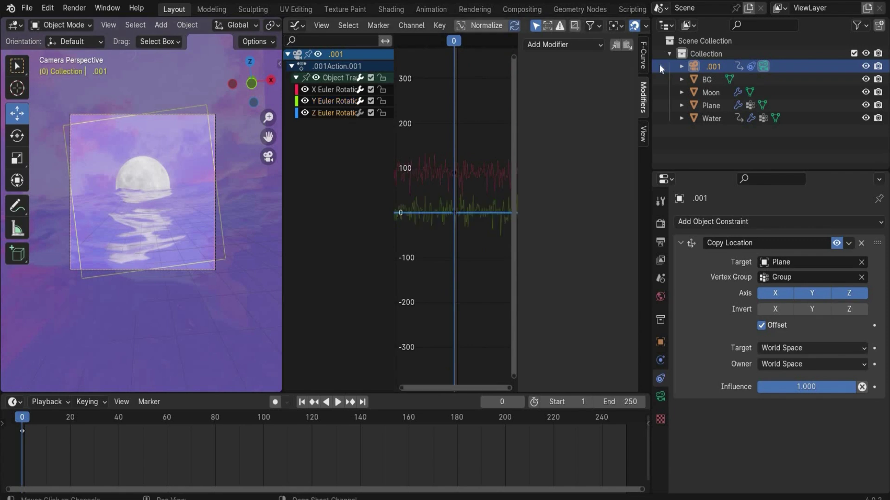
pyautogui.click(627, 45)
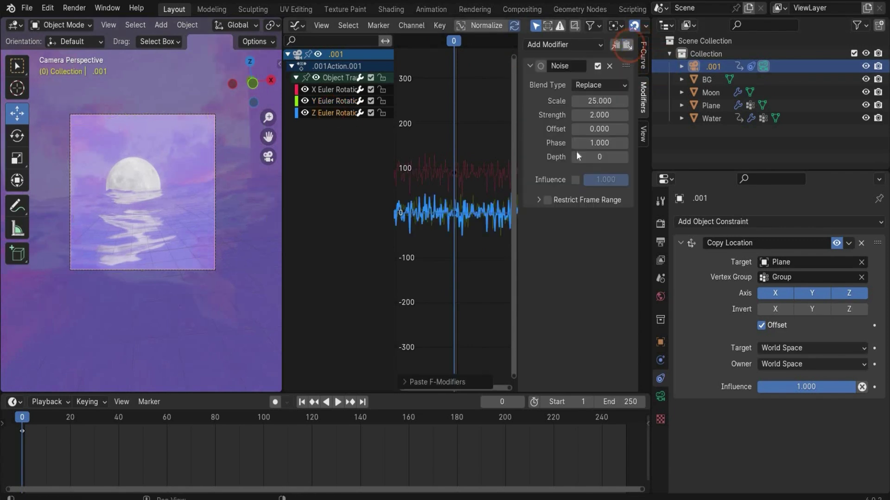
pyautogui.click(602, 130)
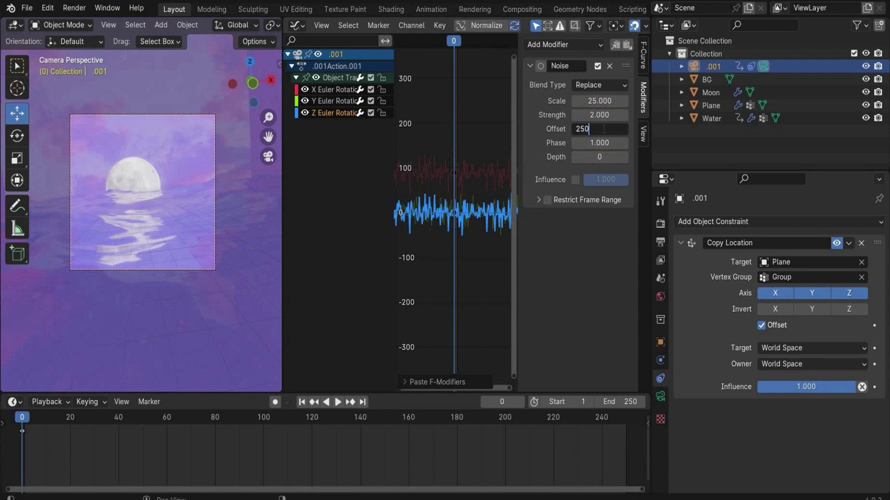
pyautogui.press('Return')
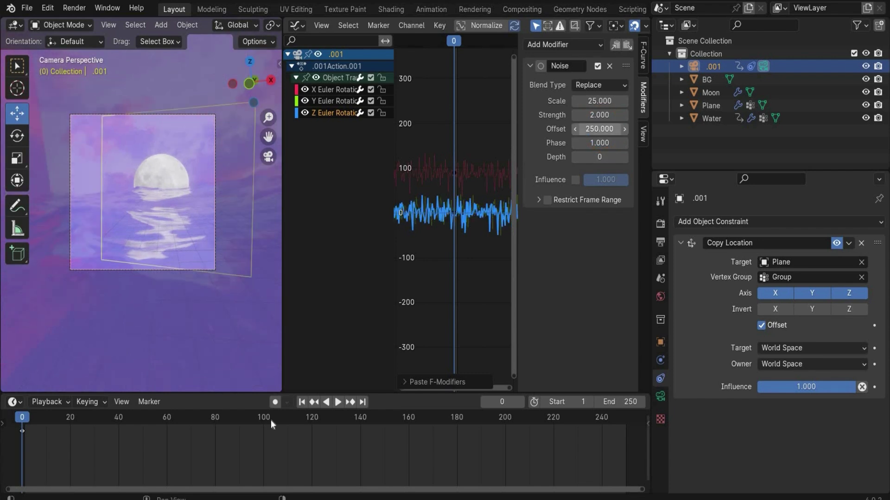
# Step: Play the animation to check the camera sway, return to frame 0, and widen the 3D viewport over the Graph Editor
pyautogui.click(334, 406)
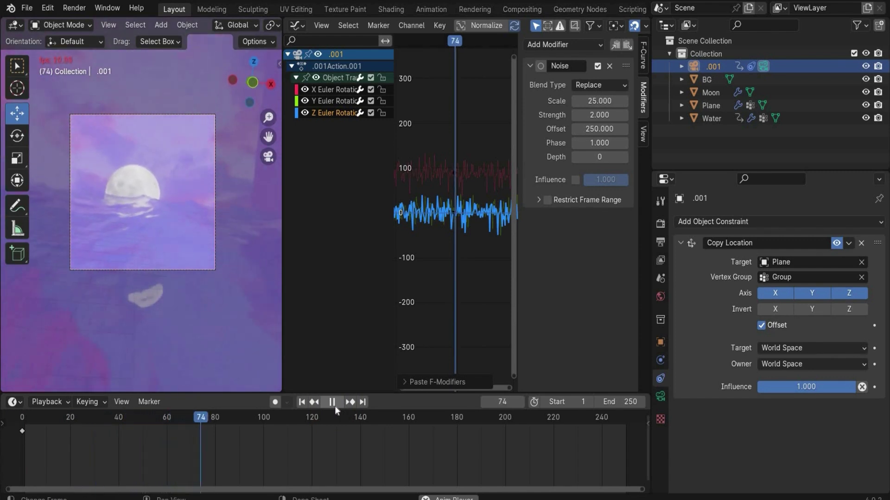
pyautogui.moveTo(270, 421); pyautogui.dragTo(21, 415)
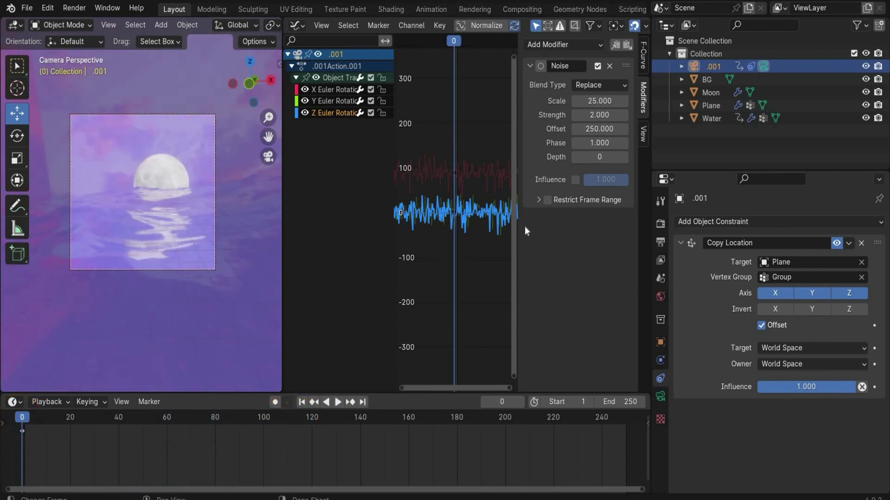
pyautogui.click(298, 26)
pyautogui.moveTo(283, 278); pyautogui.dragTo(632, 282)
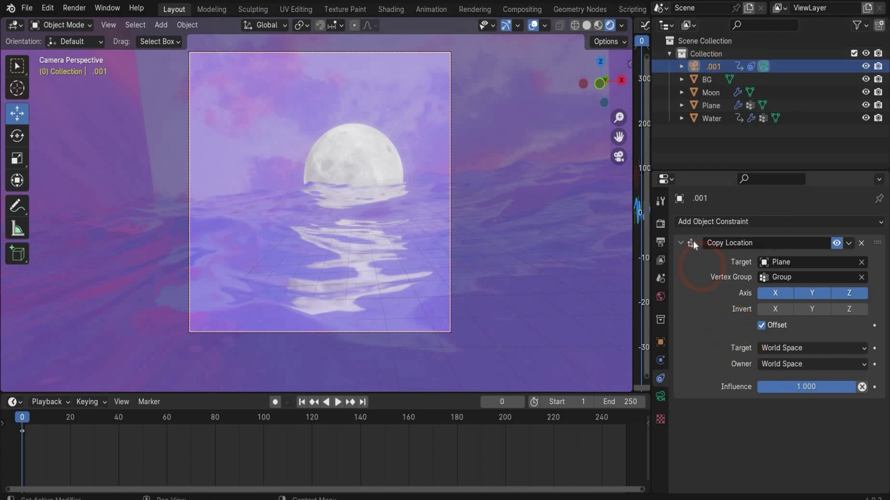
# Step: Collapse the camera's Copy Location constraint and add a Track To constraint with Moon as its target
pyautogui.click(682, 242)
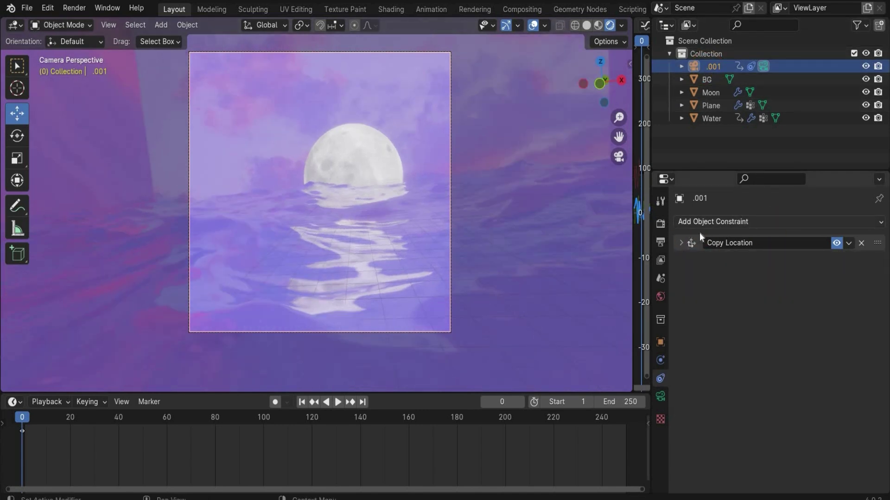
pyautogui.click(694, 221)
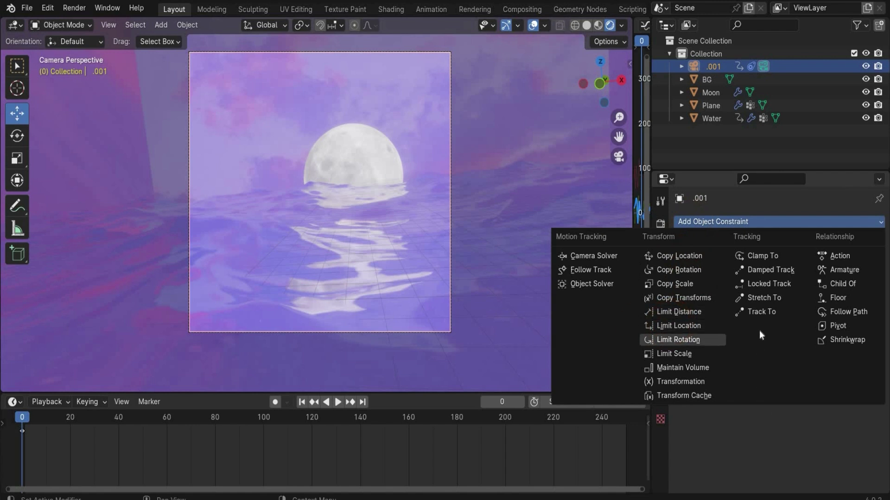
pyautogui.click(768, 313)
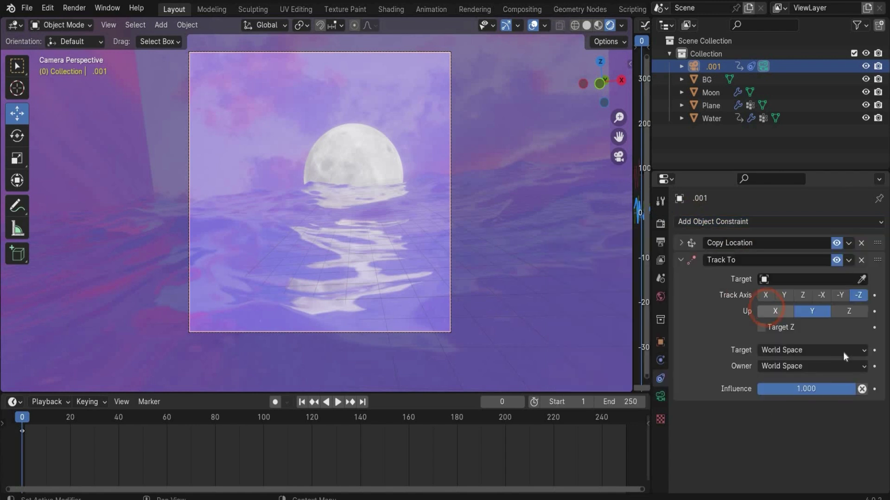
pyautogui.click(714, 94)
# Step: Play the animation to check the camera tracking the moon, and return to frame 0
pyautogui.click(337, 402)
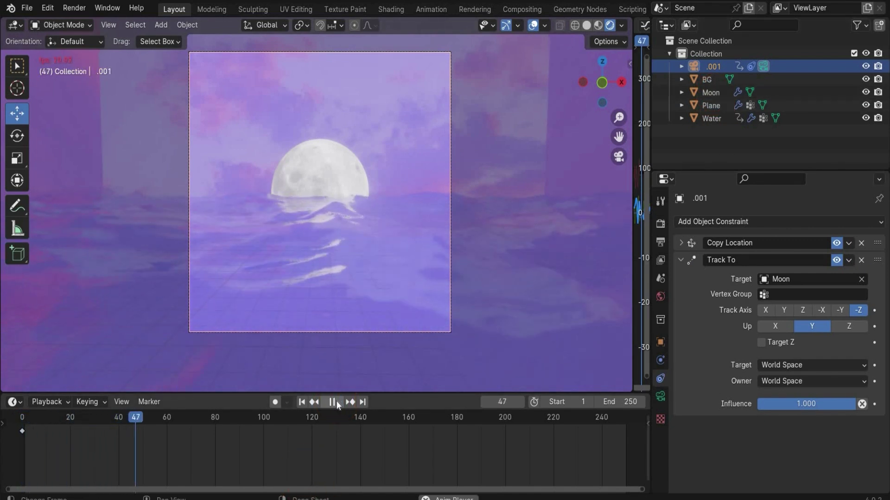
pyautogui.press('space')
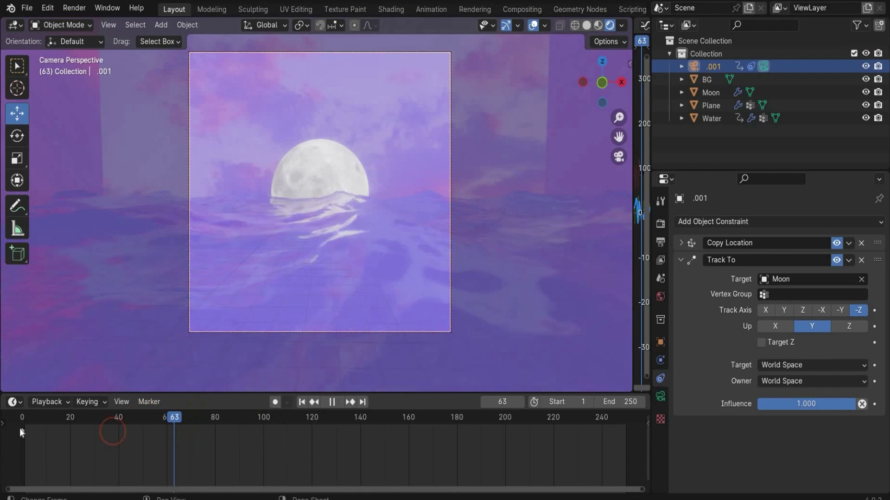
pyautogui.click(22, 419)
# Step: Set the Track To constraint's Influence to 0.95 and play the animation to check the camera motion
pyautogui.click(804, 404)
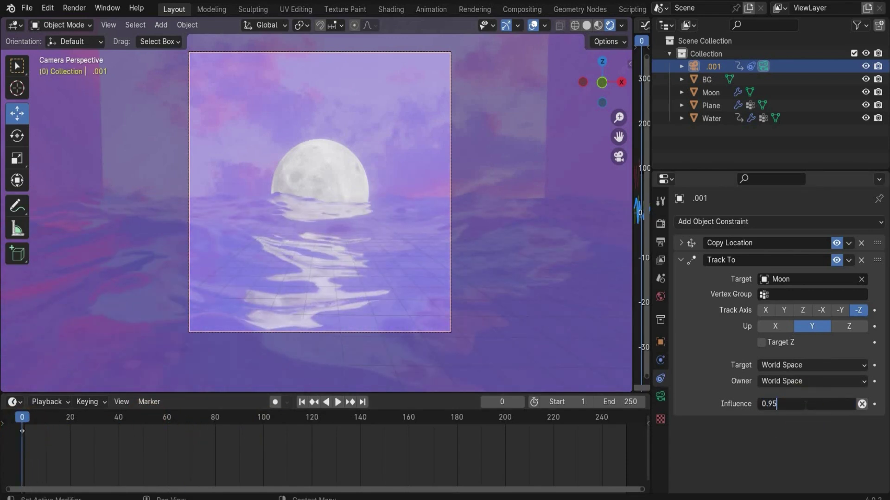
pyautogui.press('Return')
pyautogui.click(340, 405)
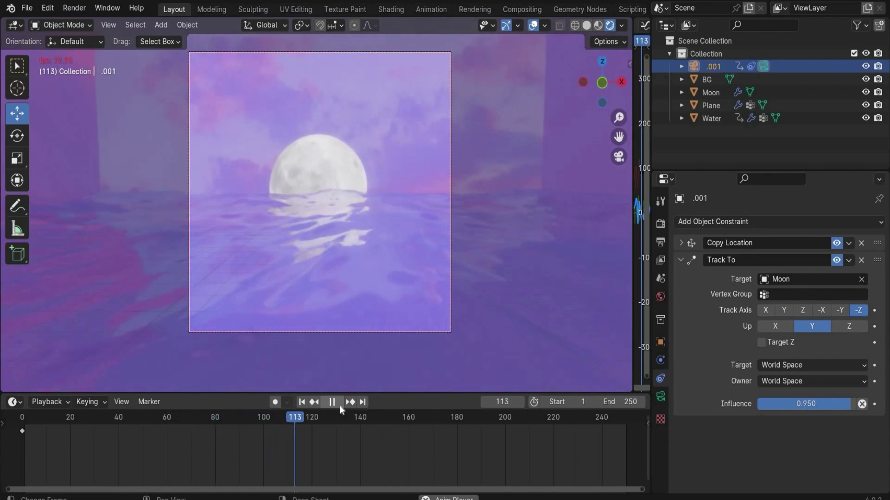
pyautogui.click(340, 406)
# Step: Set the Track To constraint's Influence to 0.97 and replay the animation to check the camera motion
pyautogui.click(822, 404)
pyautogui.write('0.9')
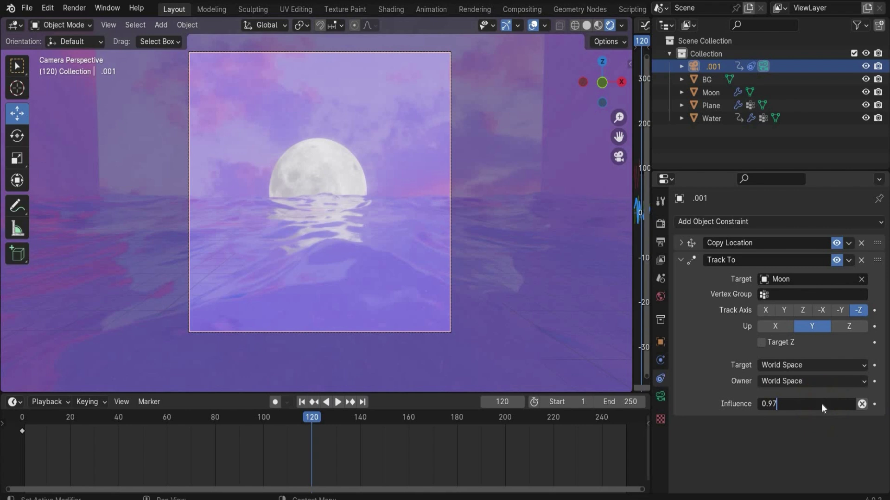
pyautogui.press('Return')
pyautogui.moveTo(300, 422); pyautogui.dragTo(622, 406)
pyautogui.press('space')
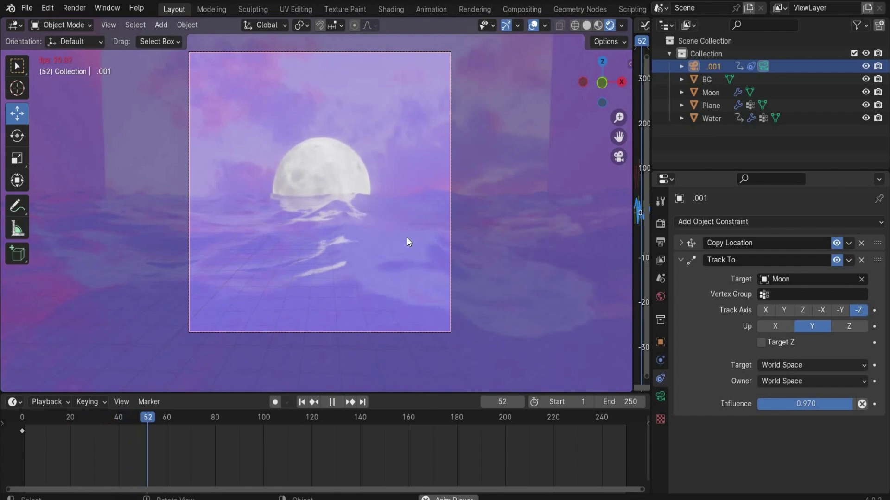
pyautogui.click(334, 402)
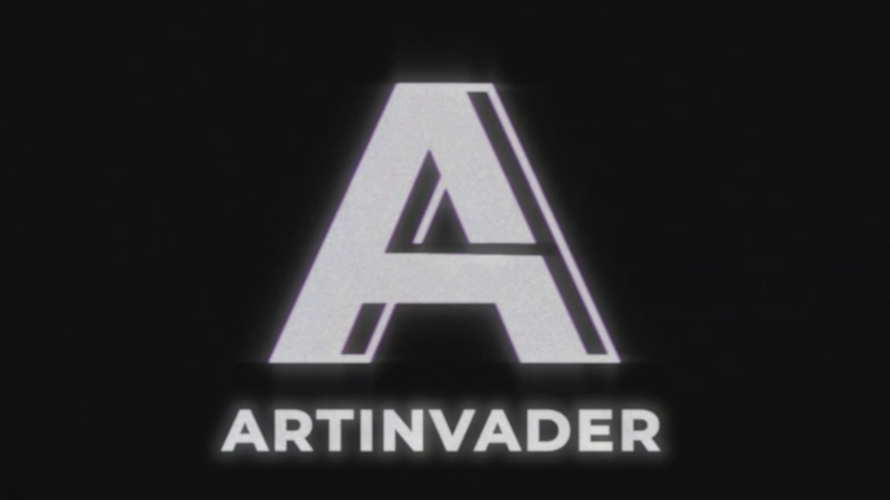